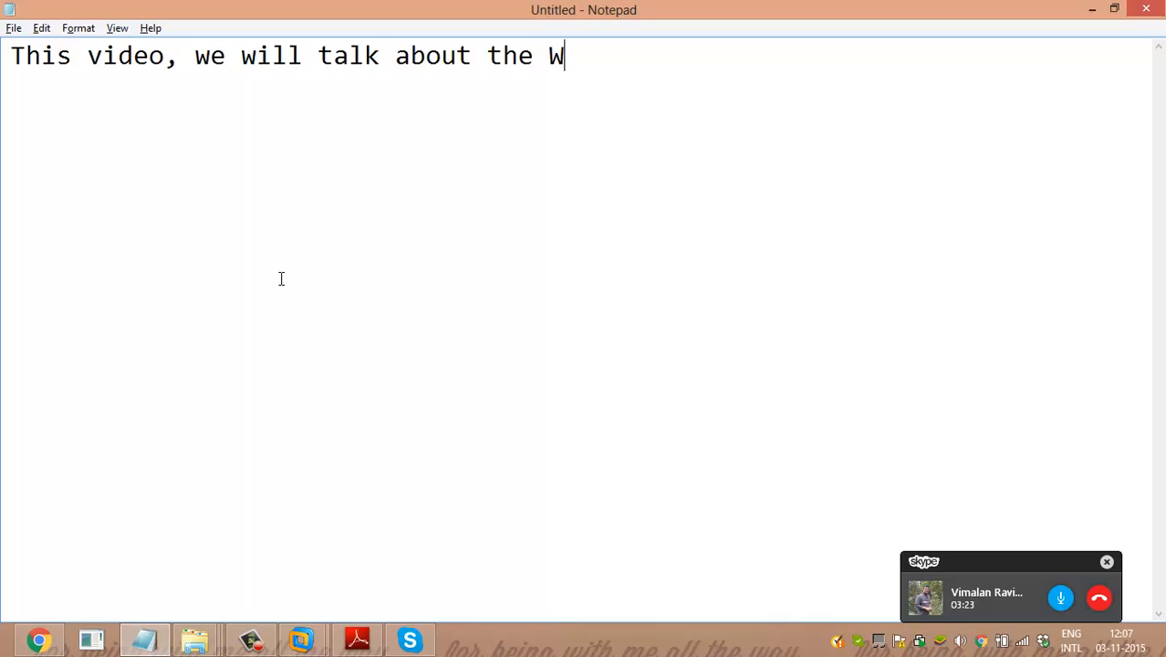
Type the intro 'WCM or webcontent management administration.. concepts.' followed by 'Enjoy the video,' in Notepad.
text(or webconten)
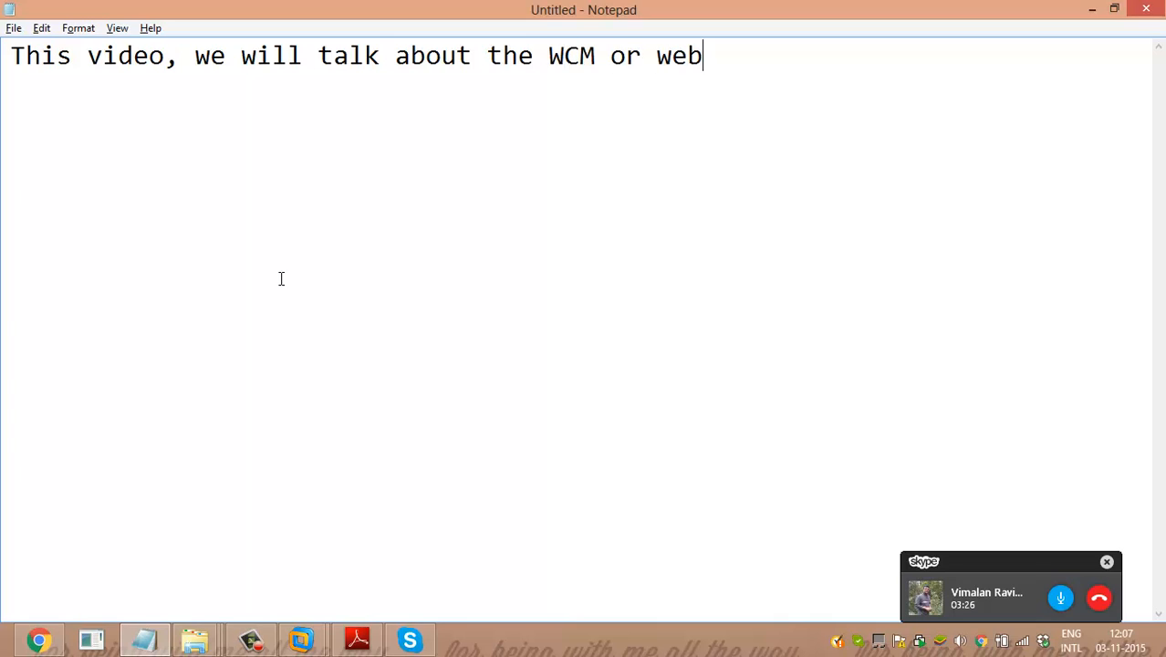
text(t ma)
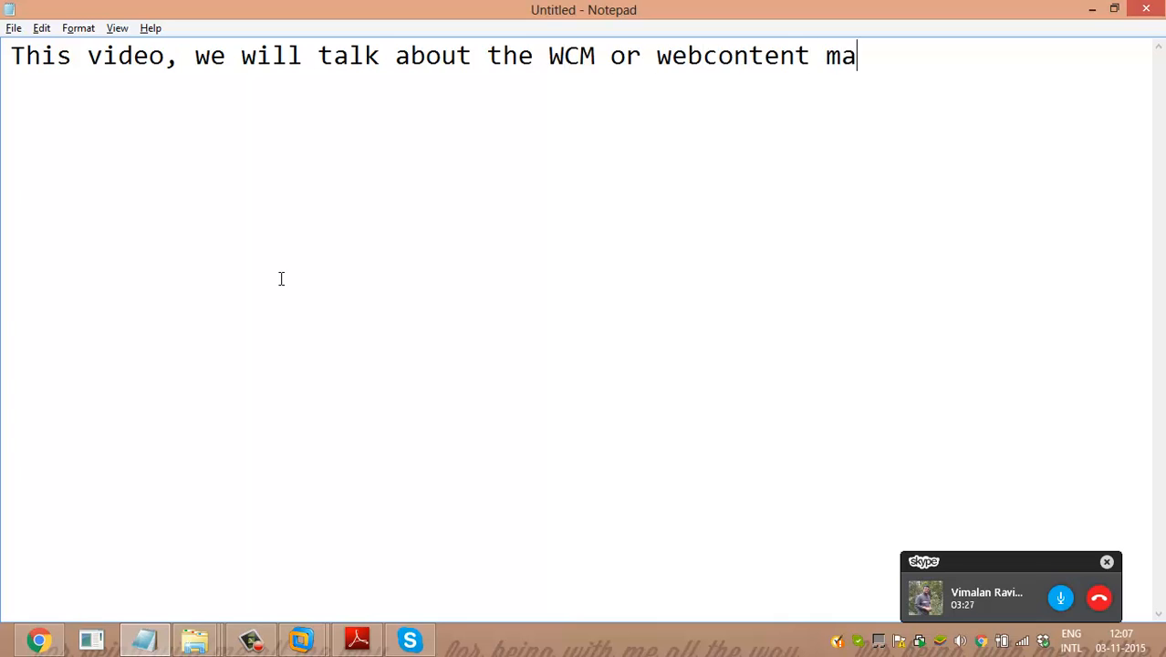
text(nagement)
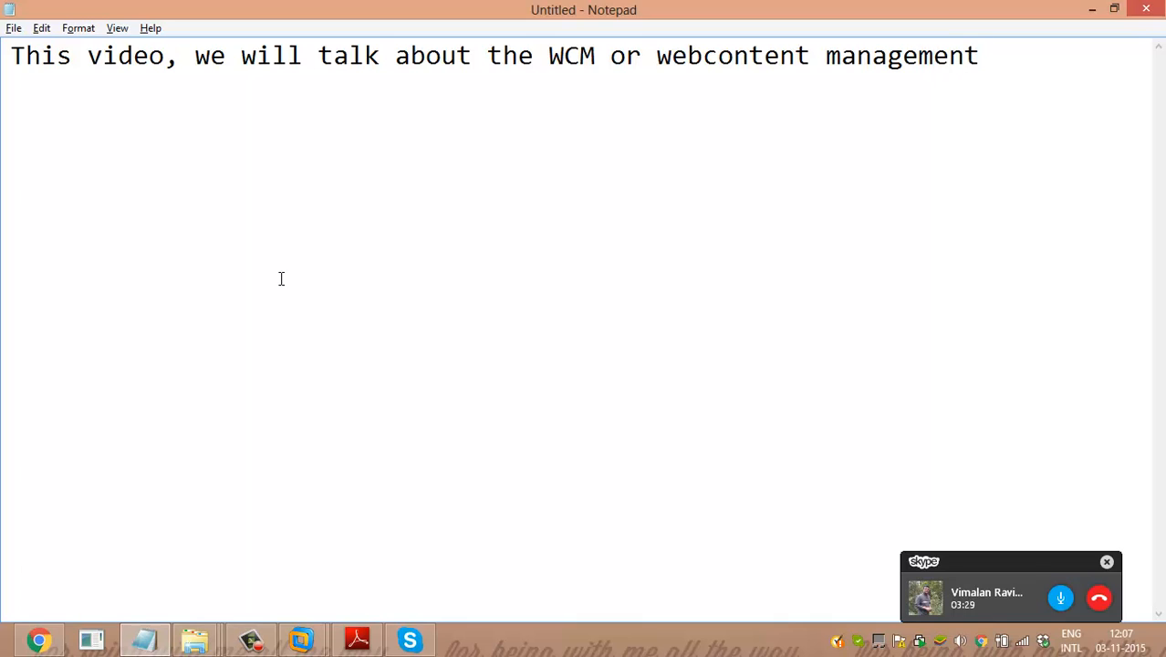
text( administration)
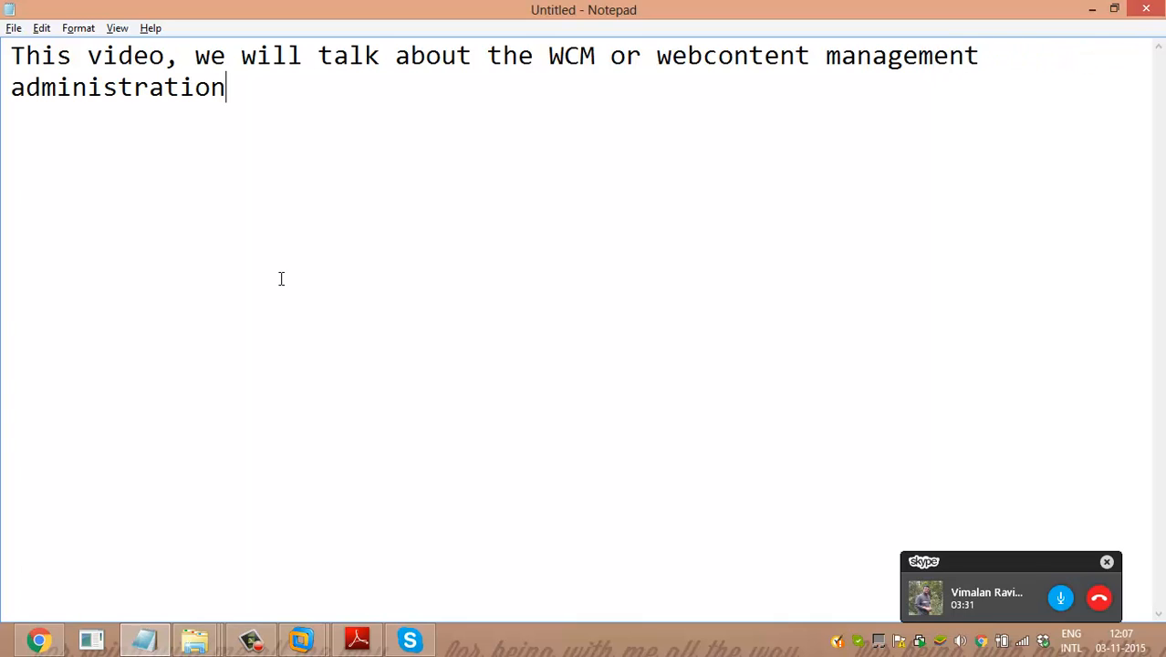
text(.. concepts...)
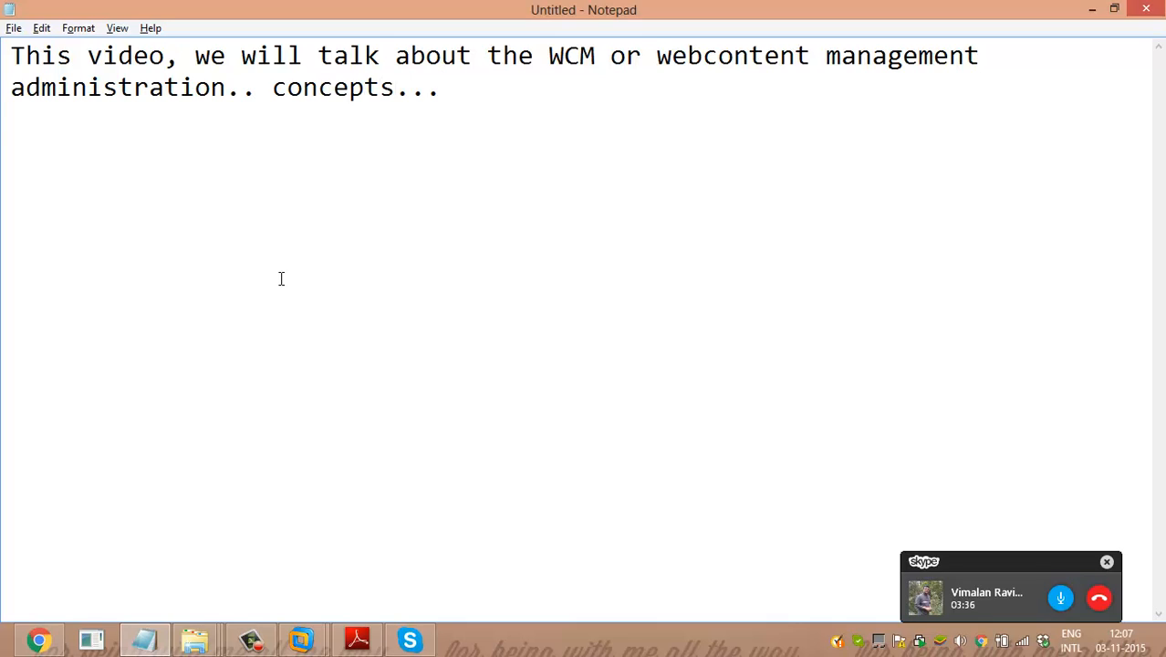
key(Return)
text(Enjoy the video,,)
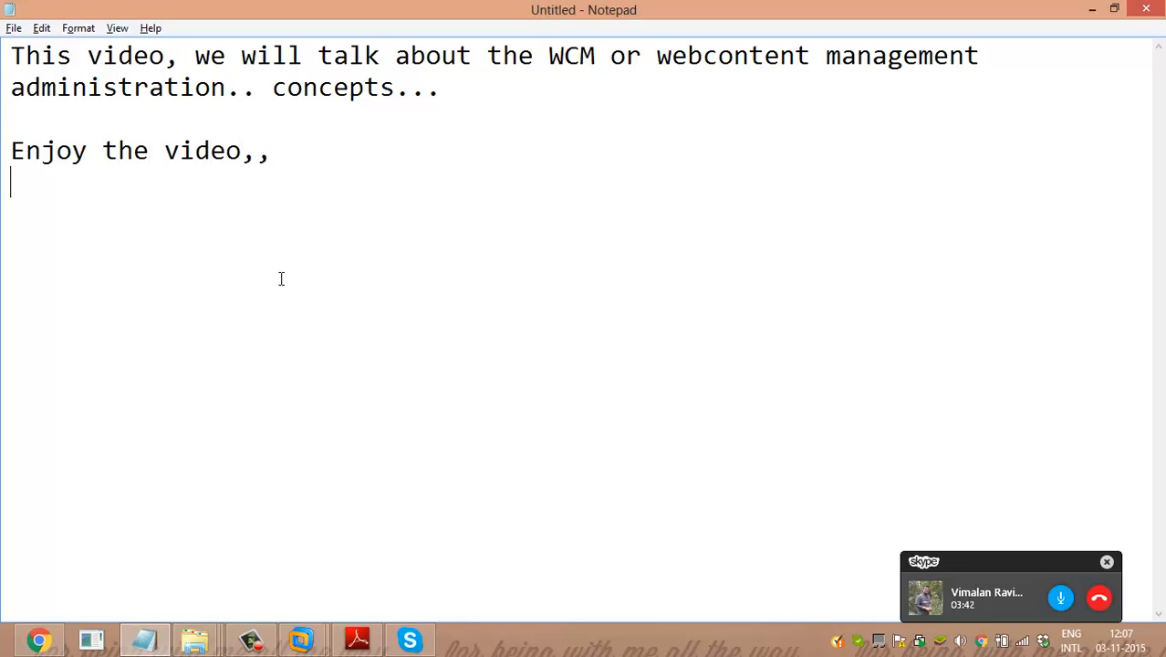
key(Return)
Write step 1 about starting the WebSphere_Portal server and step 2 about logging in to Portal Admin console, then begin '3.'.
text(1.)
key(alt+Tab)
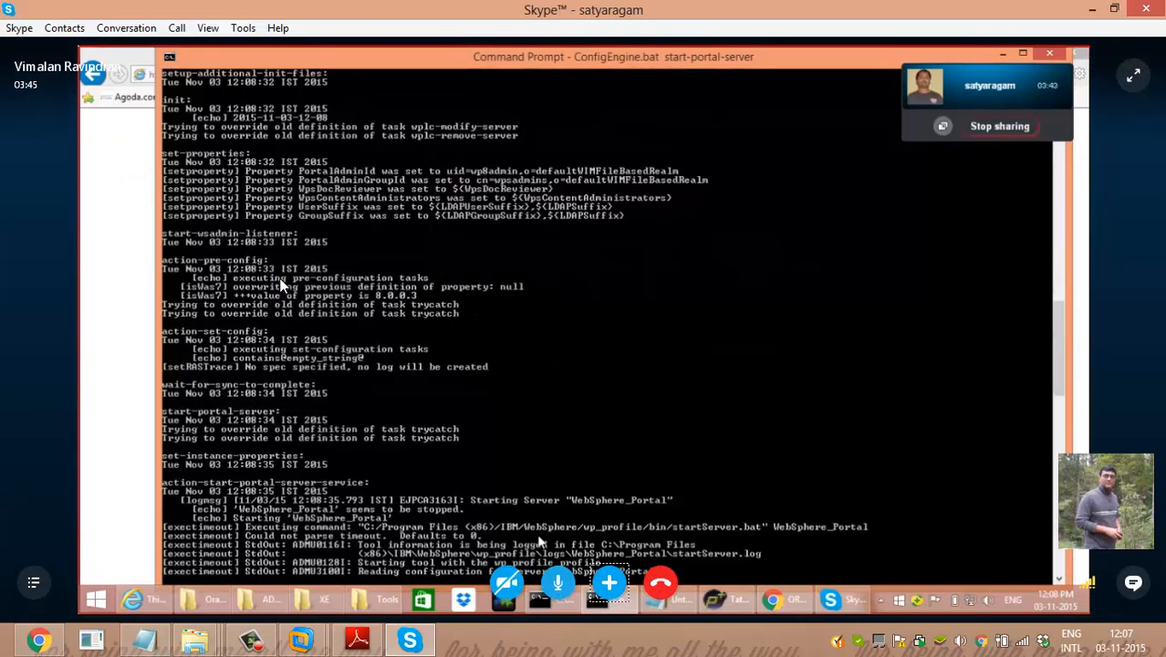
key(alt+Tab)
text(we ar)
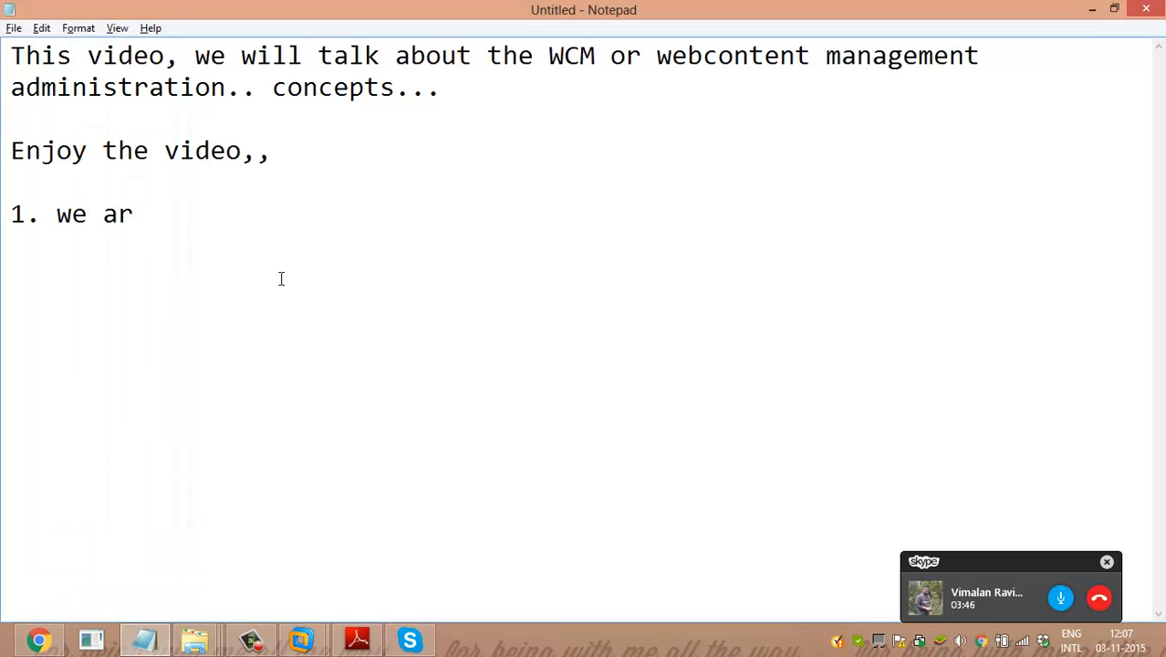
text(e starting the )
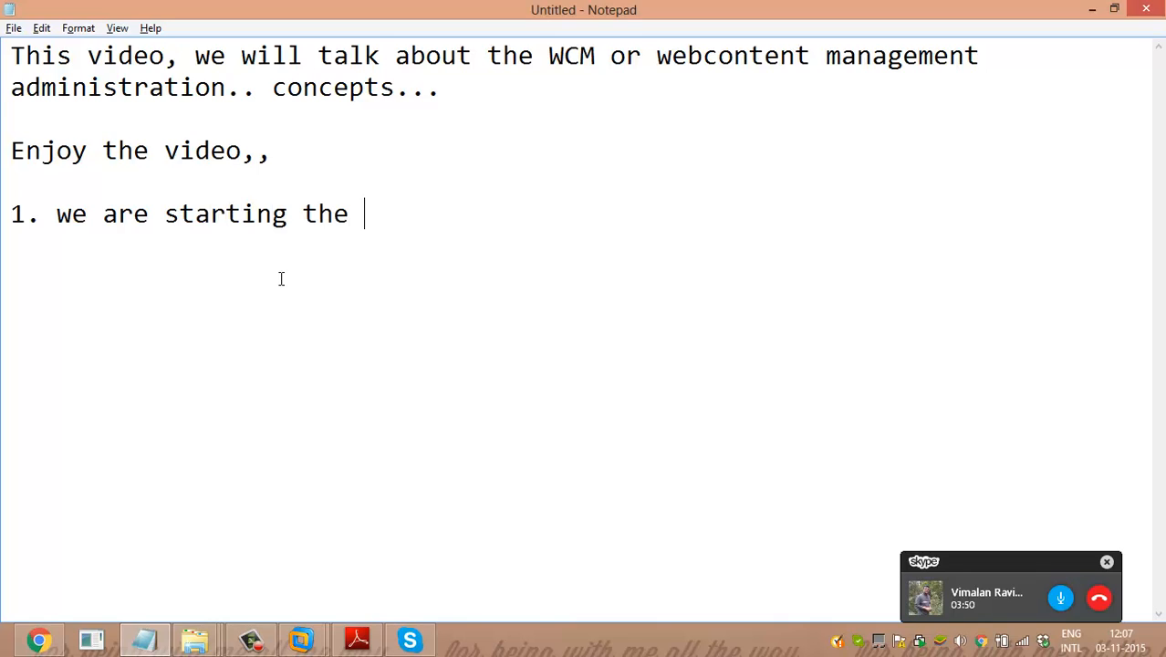
text(WebSpher)
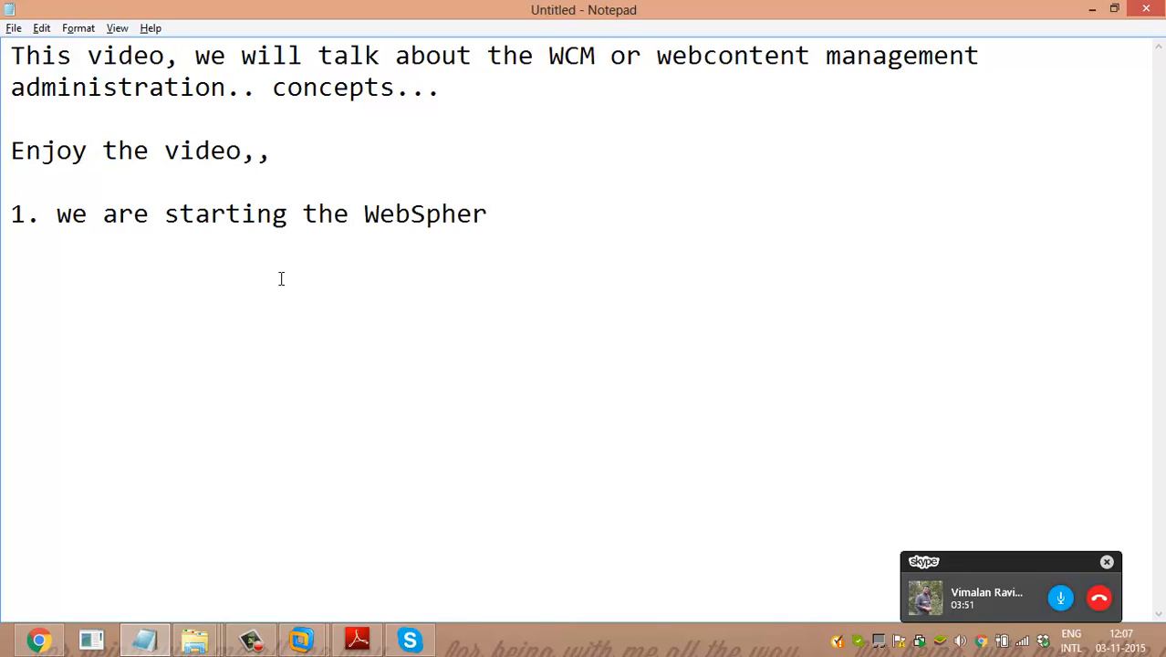
text(e_Portal)
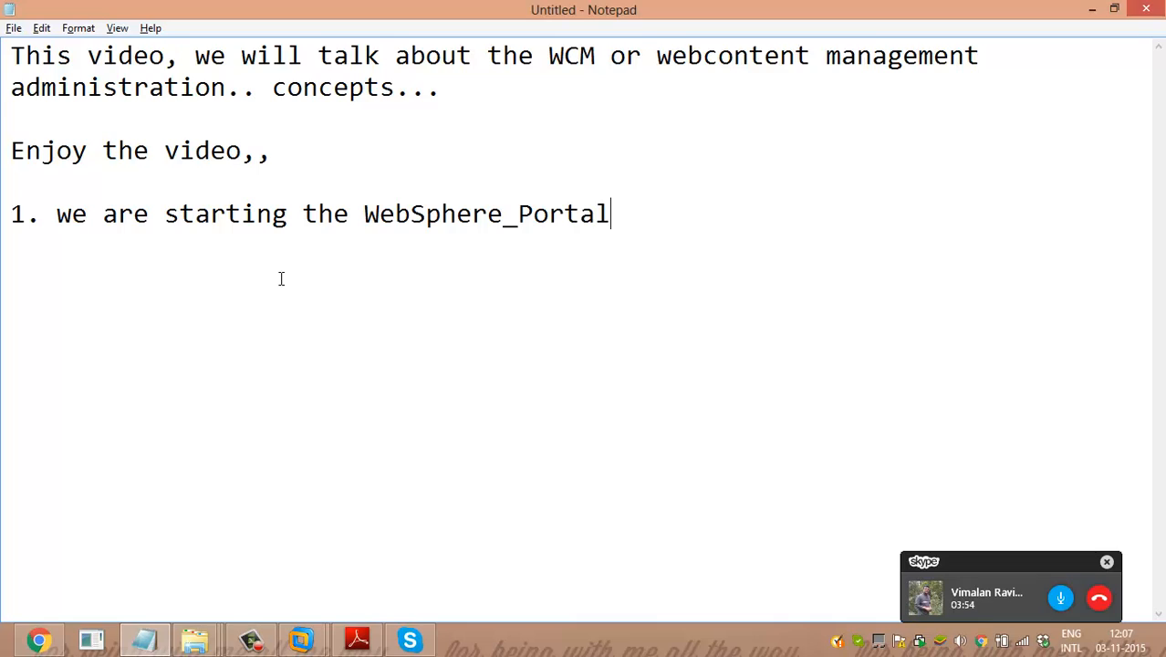
text( server,)
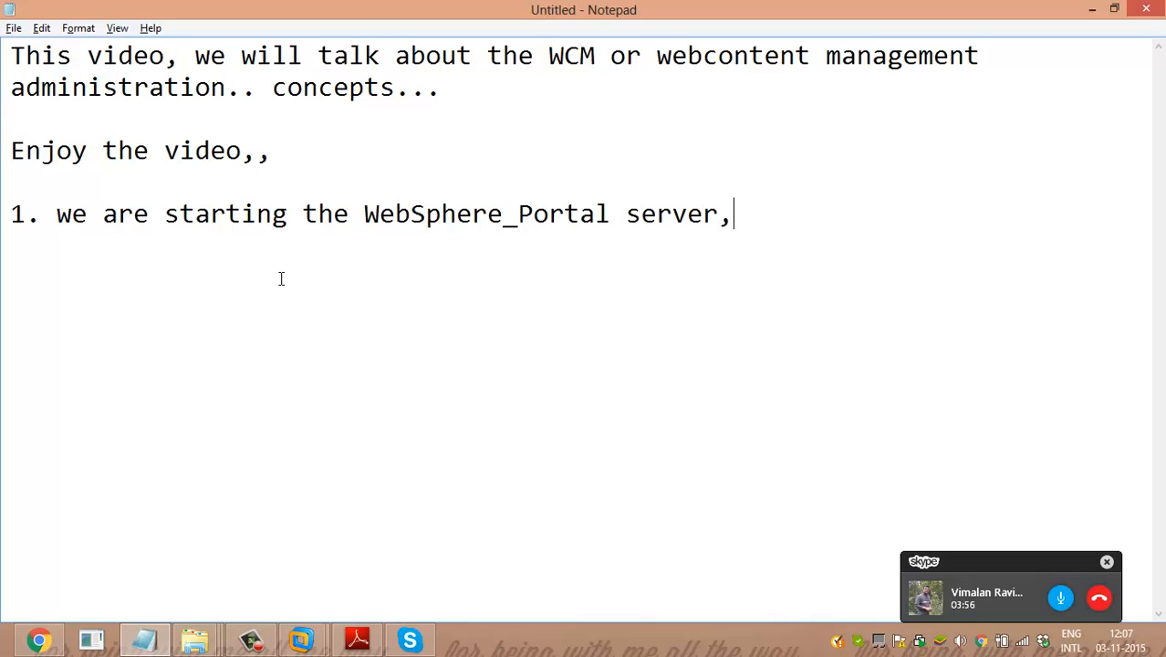
key(Return)
text(2. ONce it is)
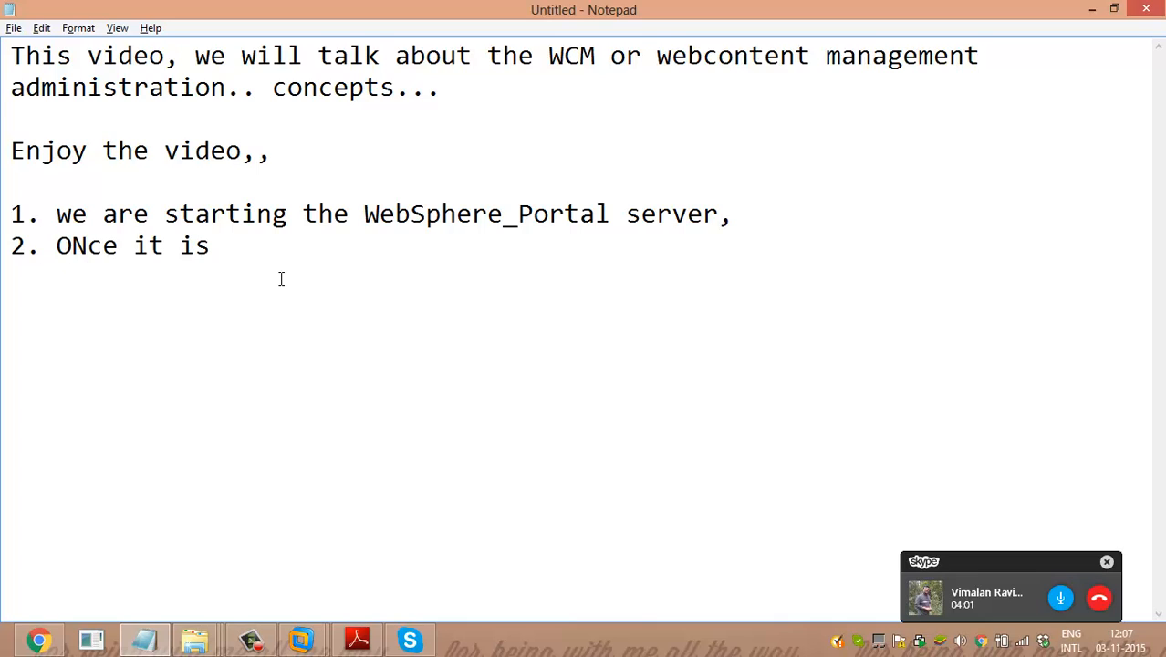
text( up we are lo)
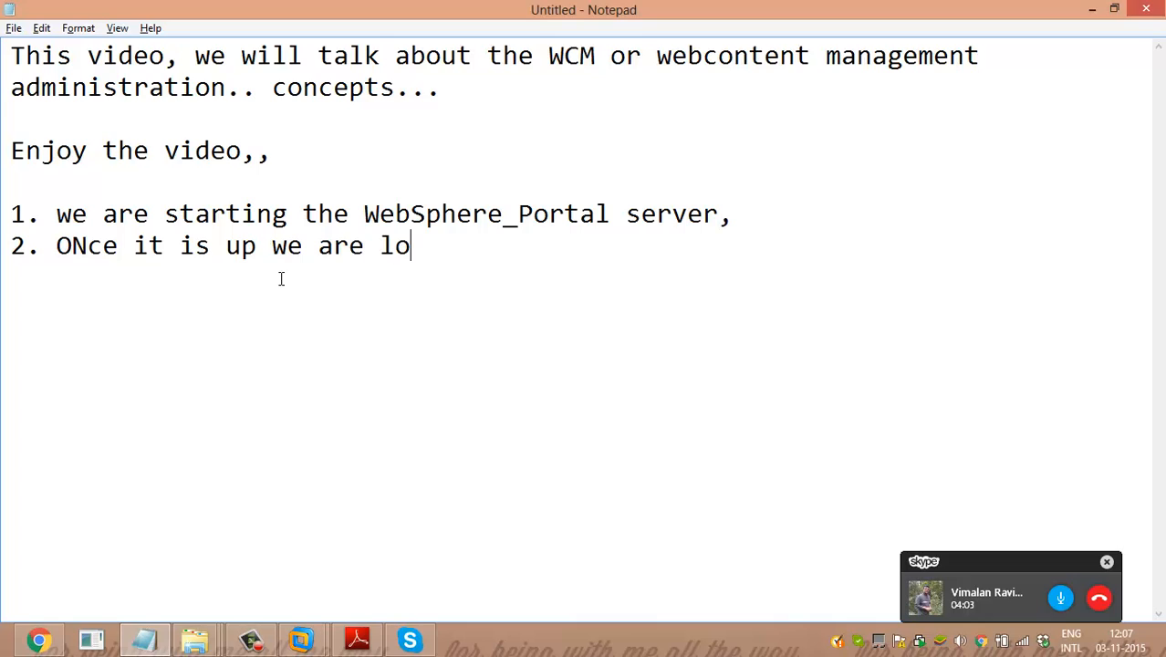
text(gging in t)
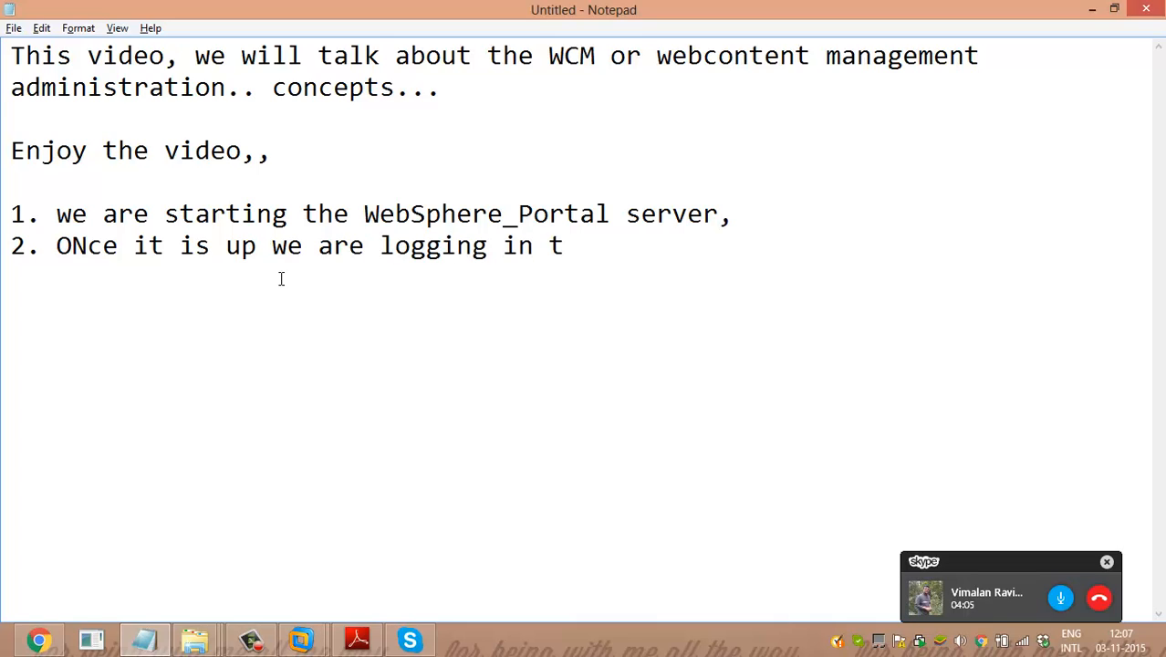
text(o Portal Adm)
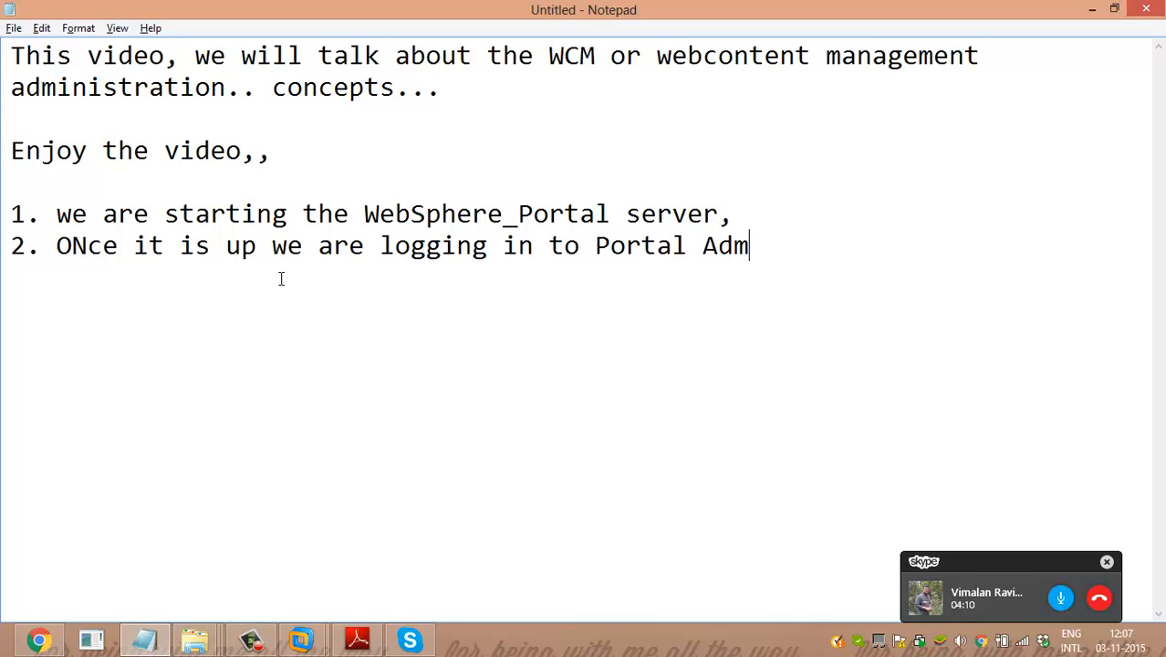
text(in consol)
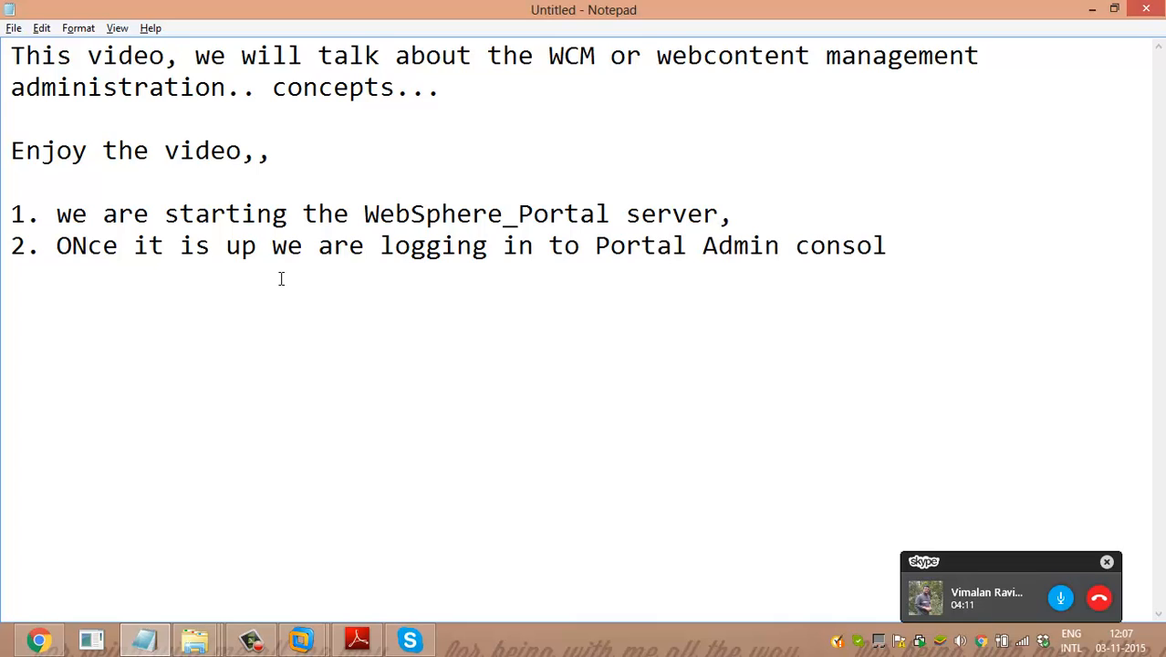
text(e.)
key(Return)
text(3.)
key(alt+f)
key(a)
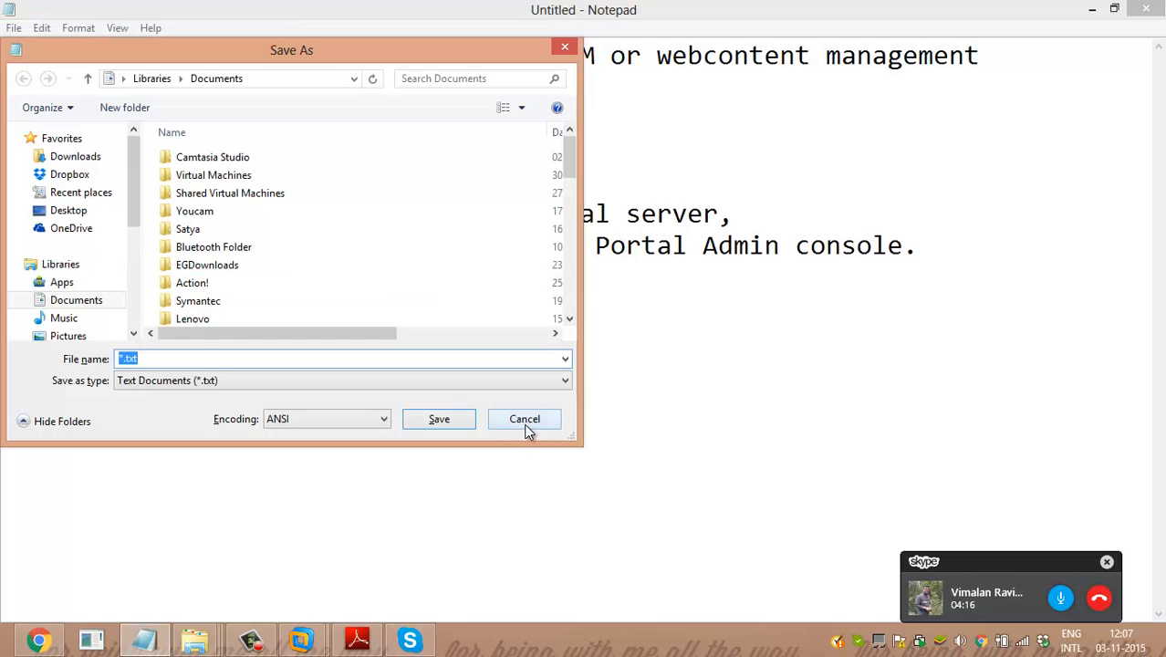
click(525, 422)
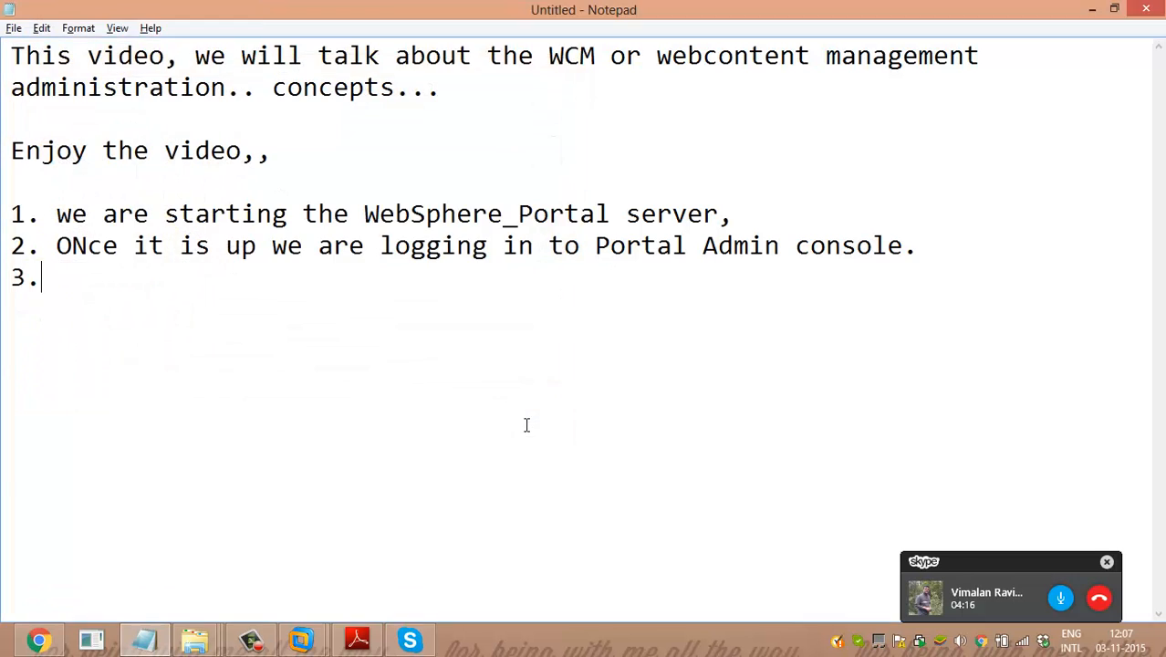
key(alt+Tab)
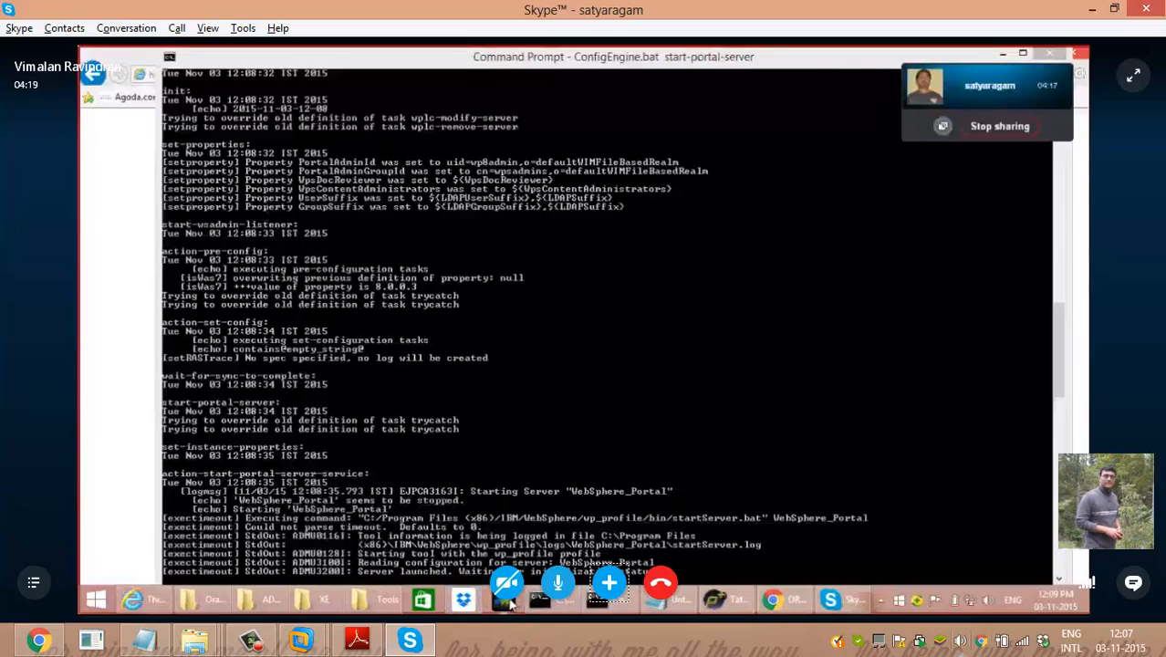
click(1132, 76)
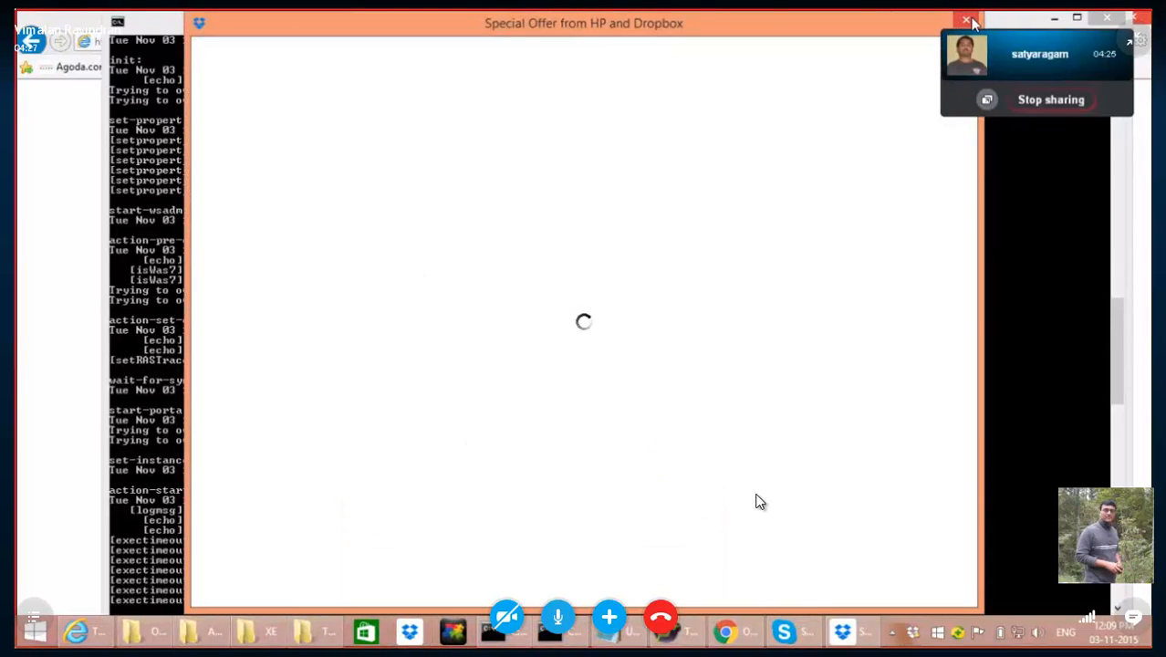
key(Escape)
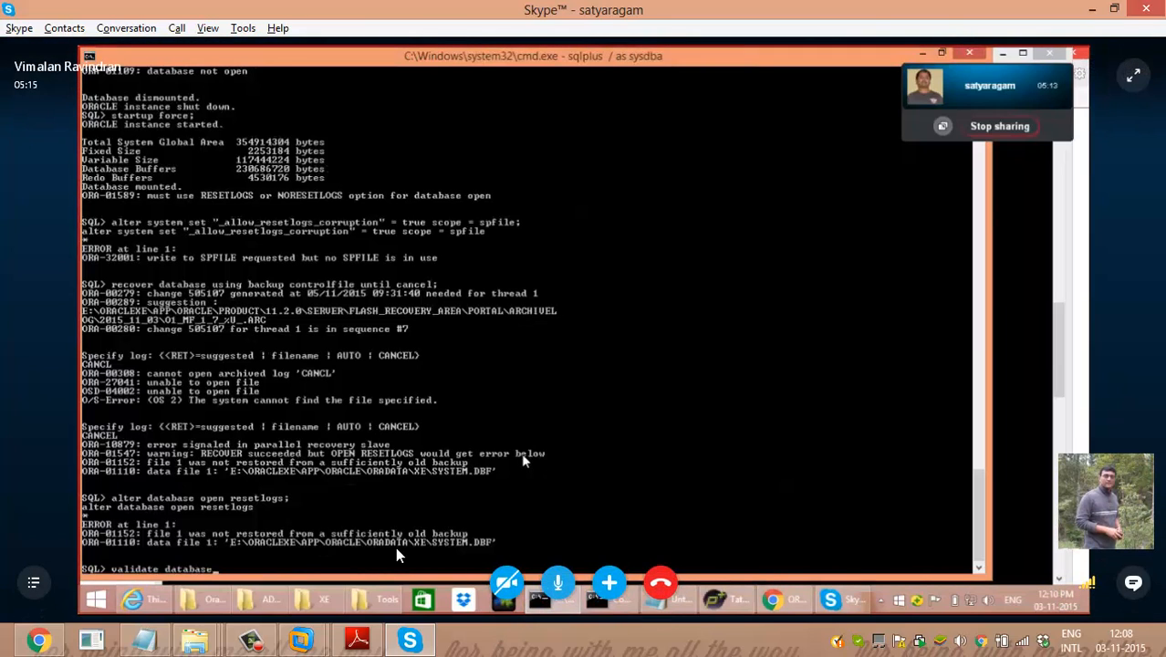
mouse_move(407, 651)
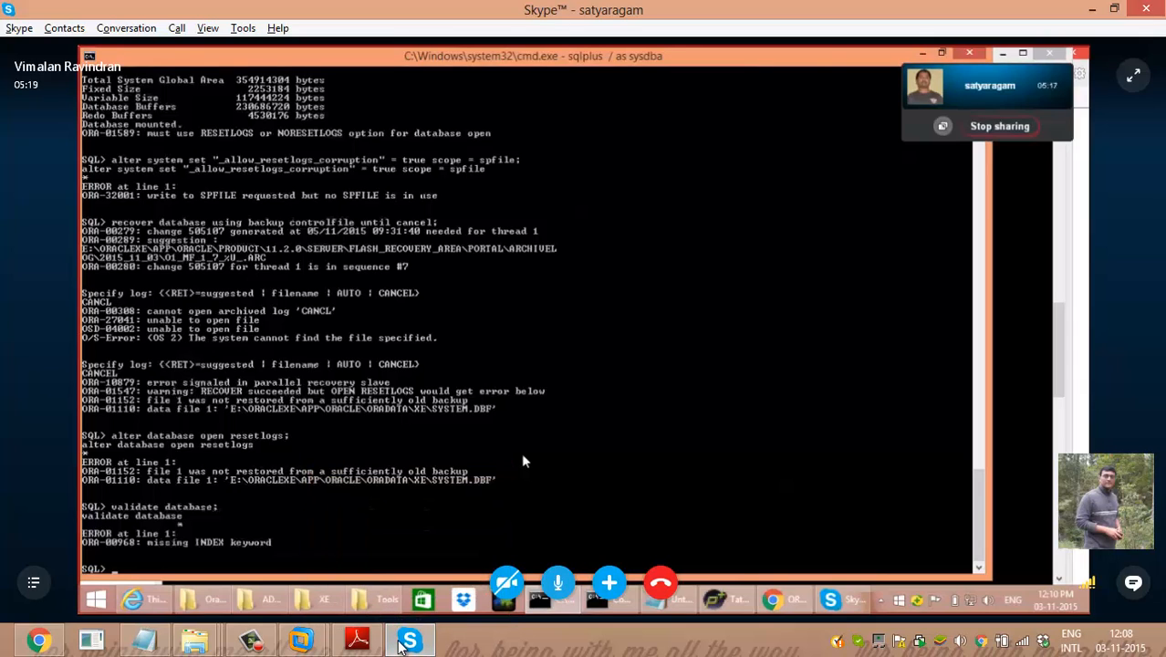
Correct 'ONce' to 'Once' on line 2 of the notes.
click(148, 644)
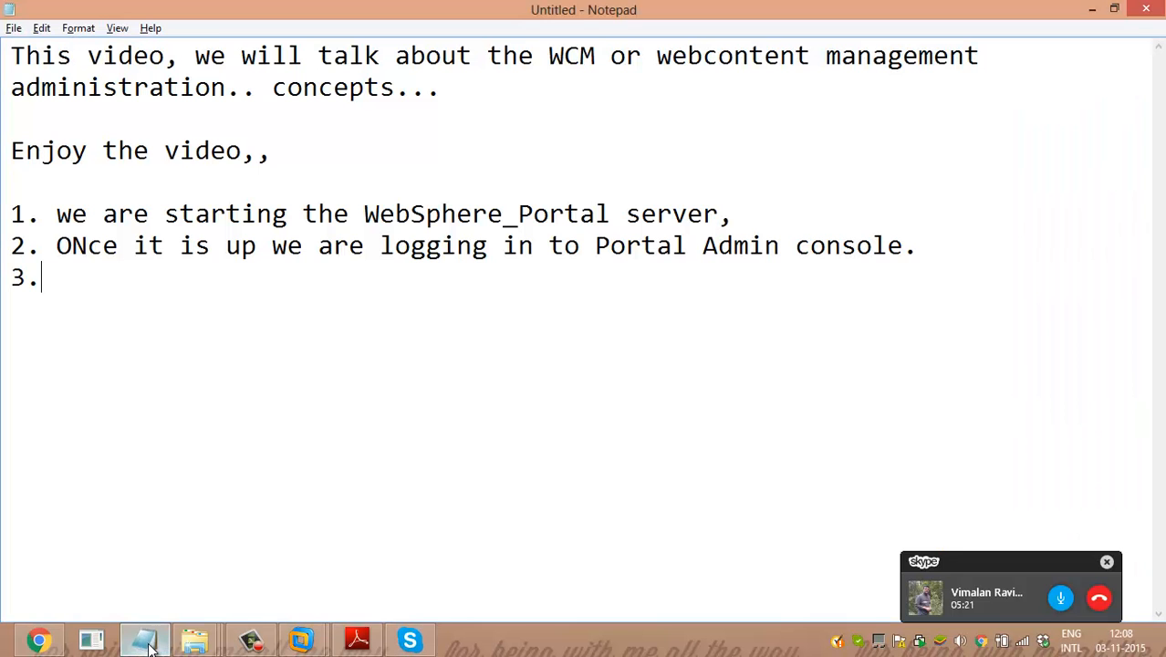
click(149, 644)
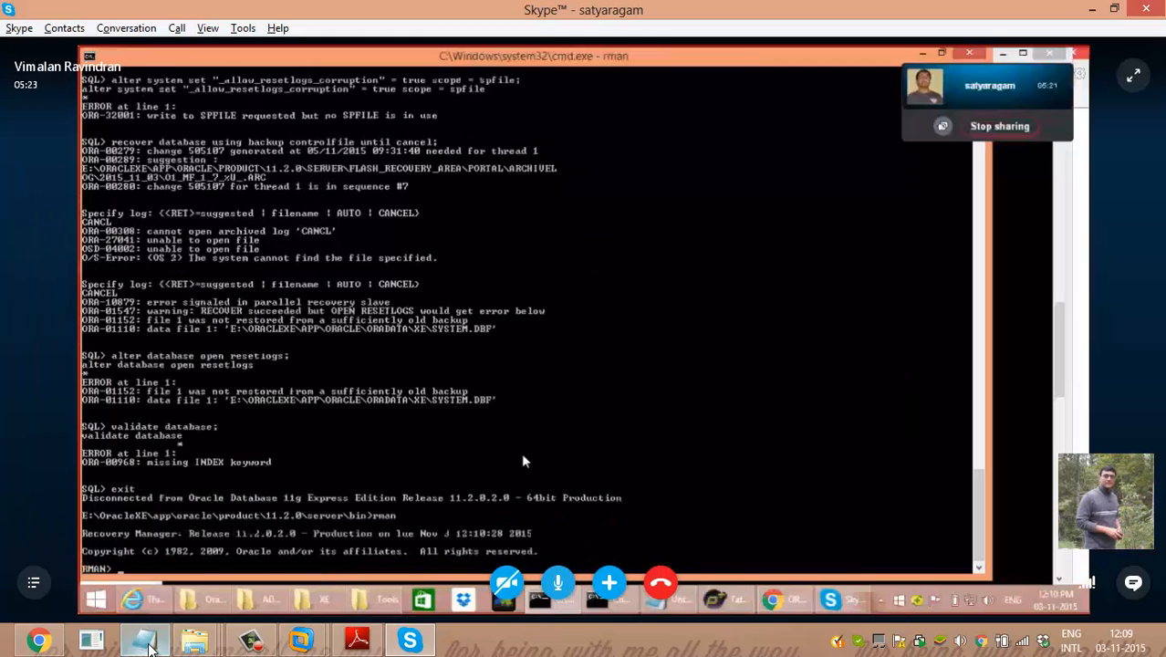
click(149, 644)
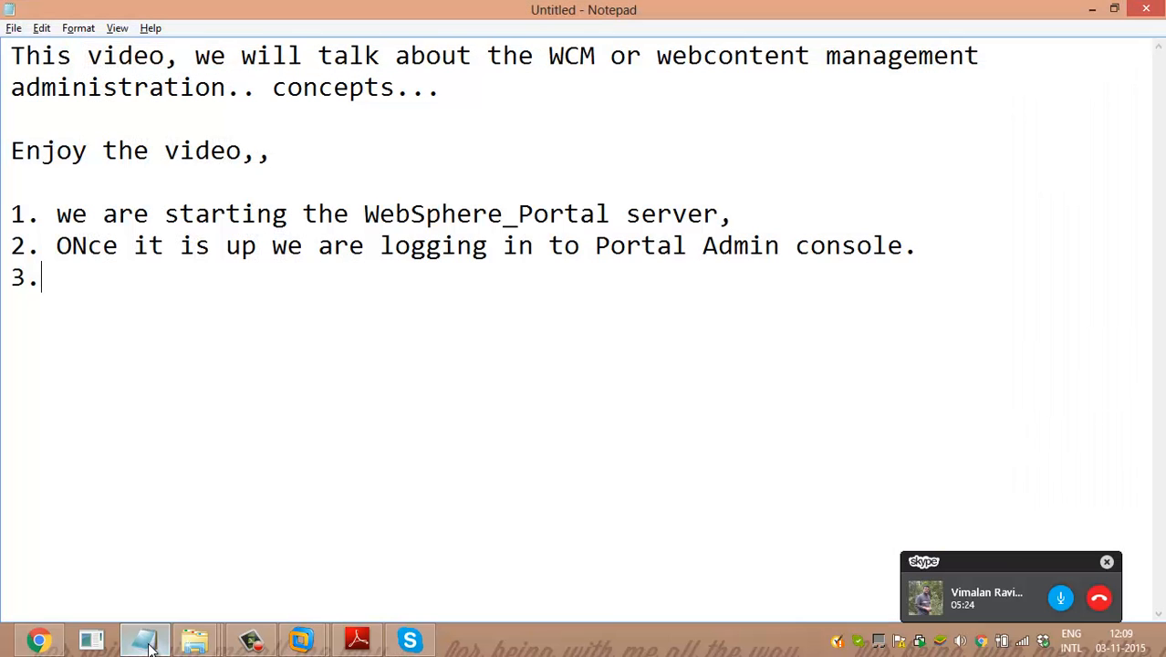
click(89, 245)
key(BackSpace)
text(n)
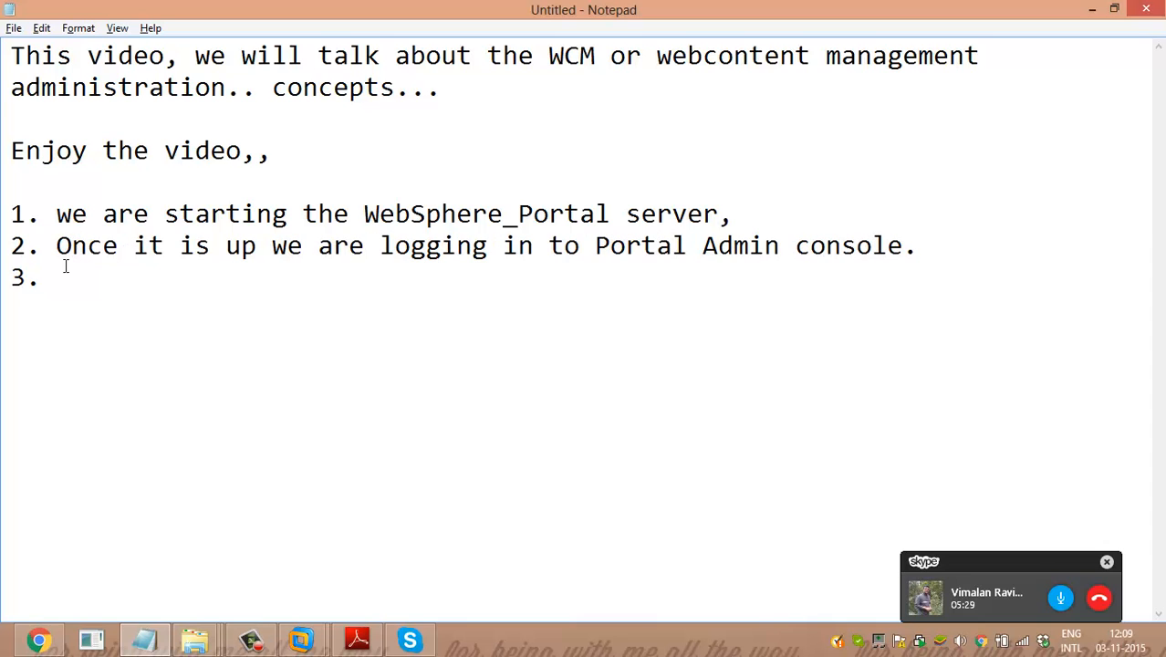
click(77, 275)
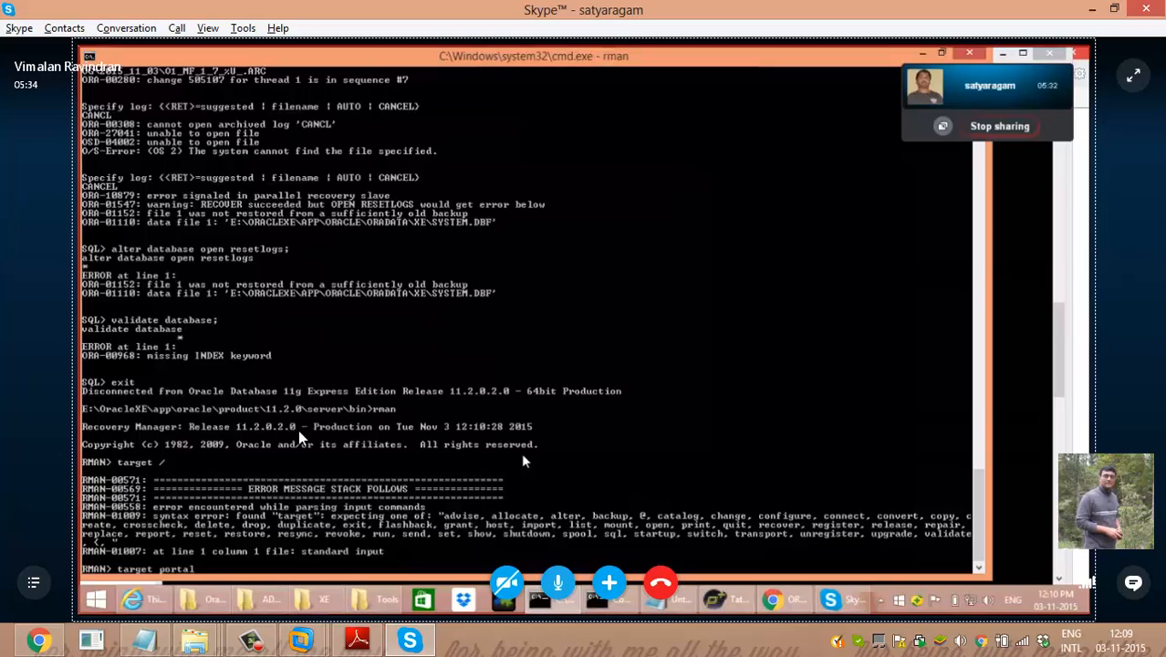
In the shared console, exit RMAN, reconnect with 'rman target /', and type 'validate database;'.
key(Return)
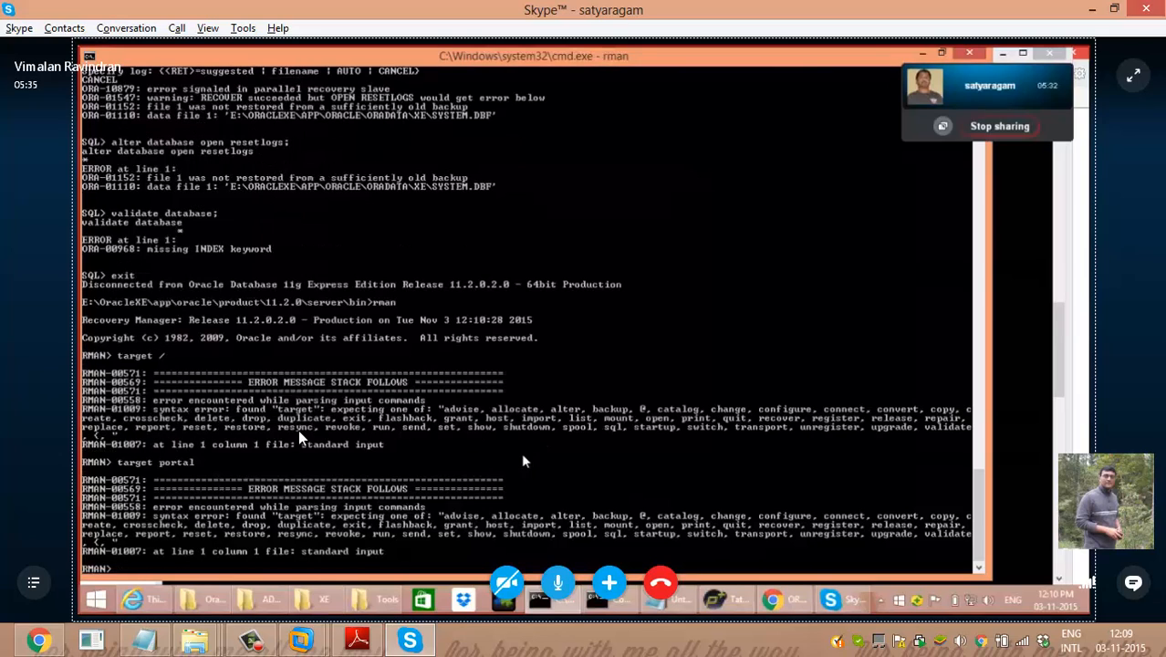
text(exit)
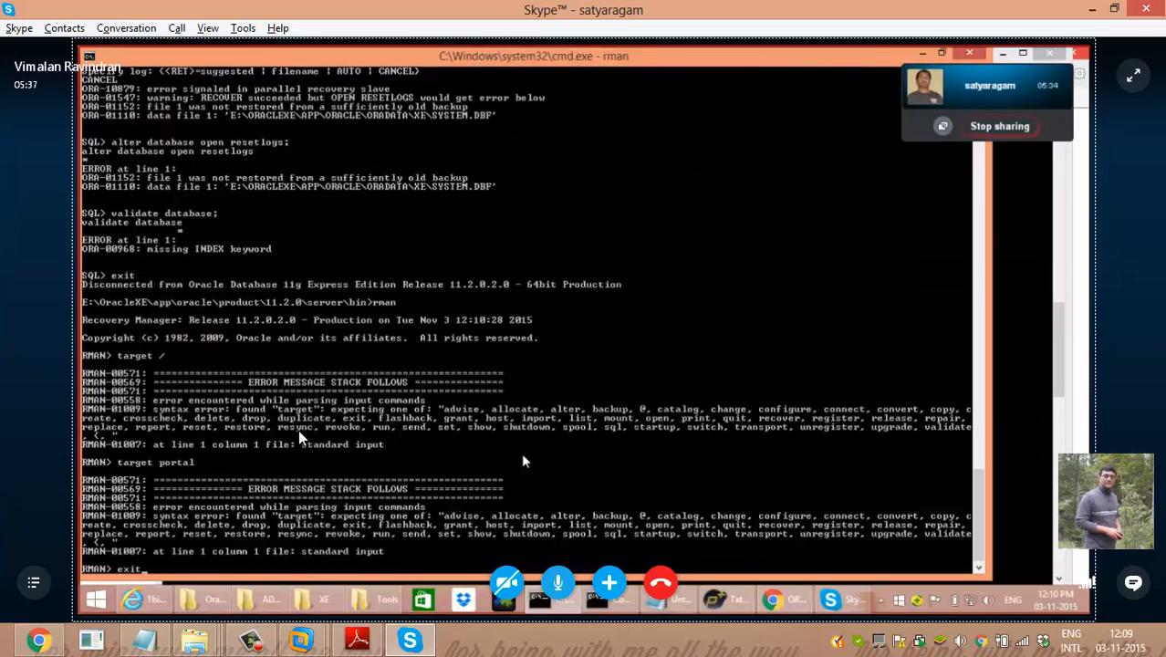
key(Return)
text(rman target /)
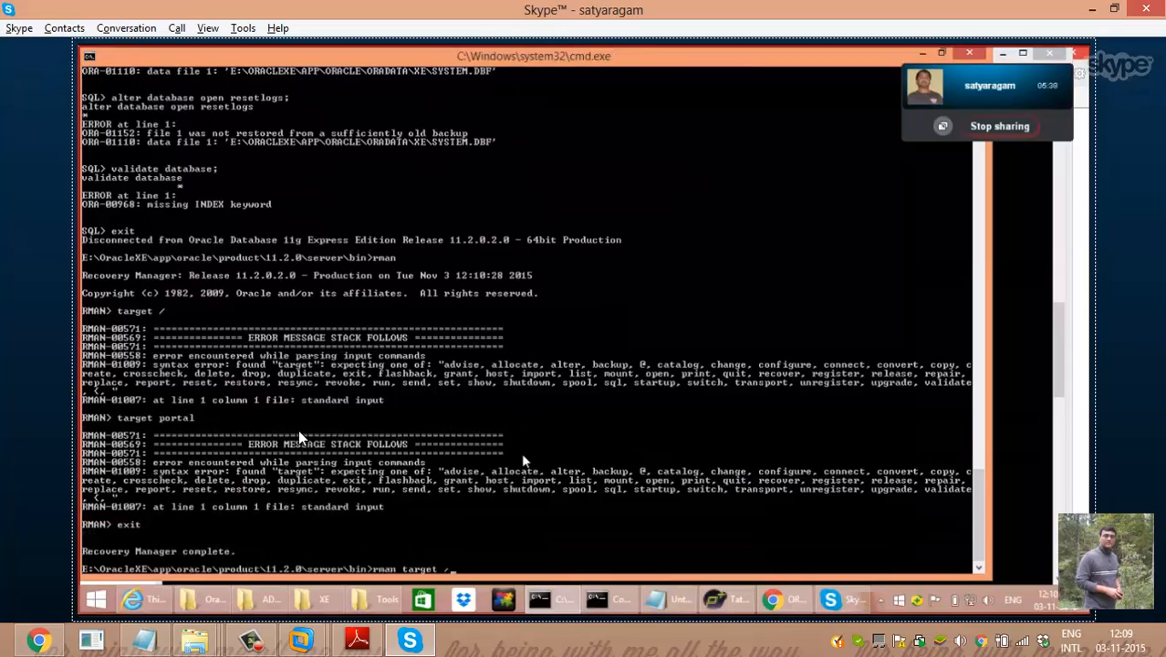
key(Return)
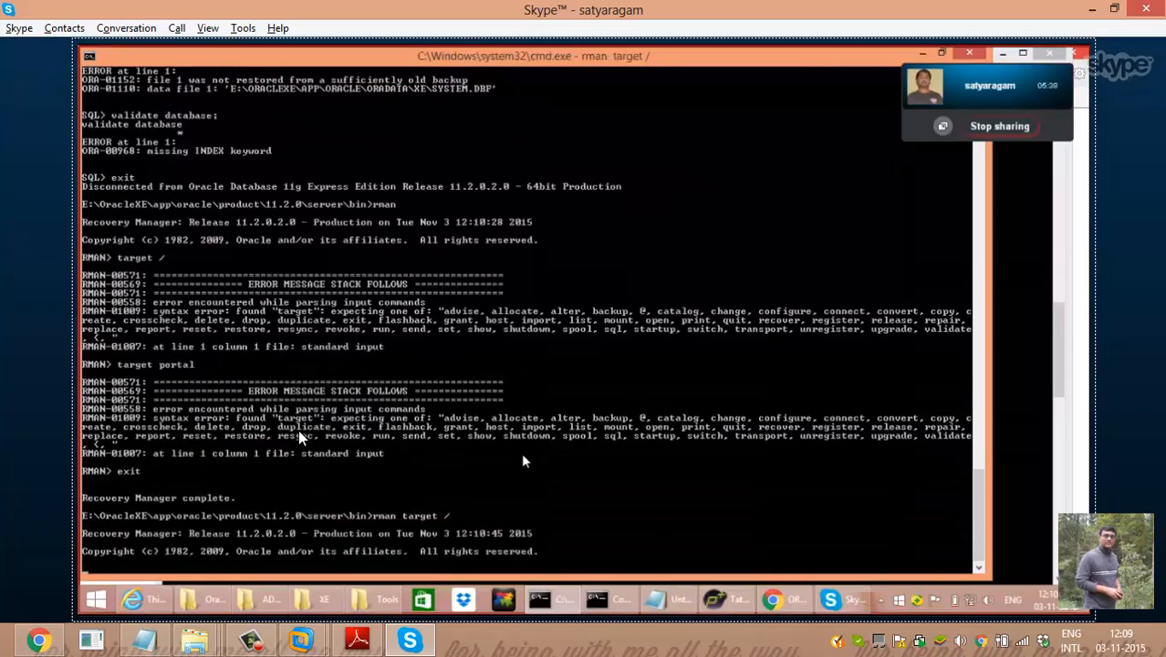
text(validate database)
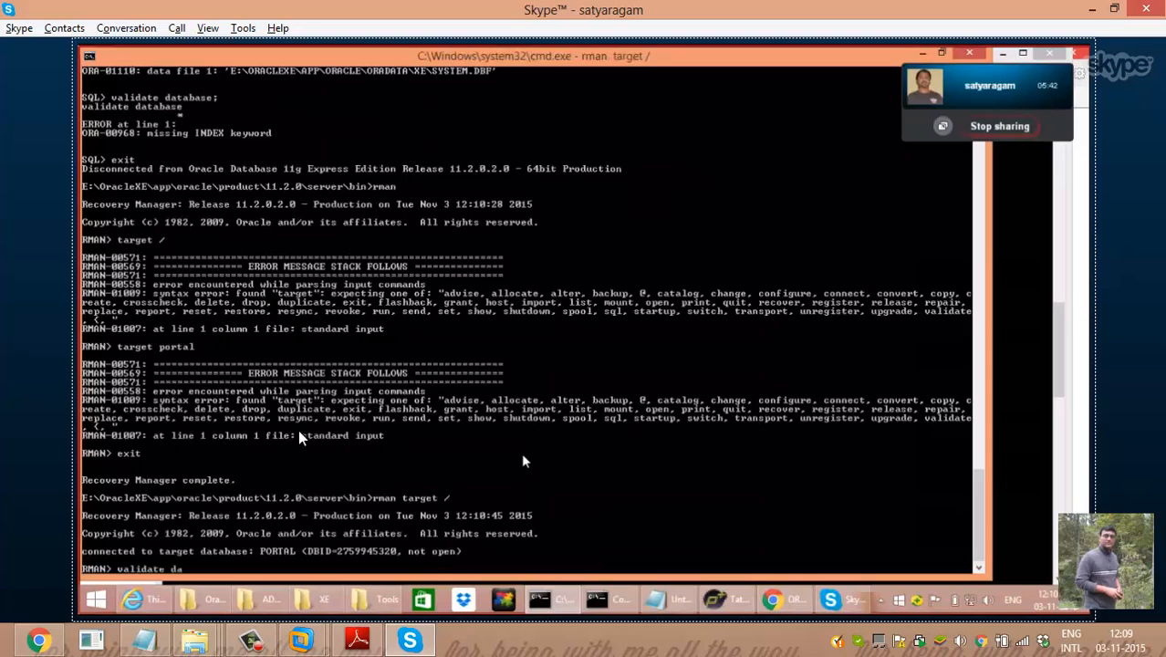
text(;)
Run 'validate database;' in RMAN, put away the server console, and bring Notepad forward.
key(Return)
key(alt+Tab)
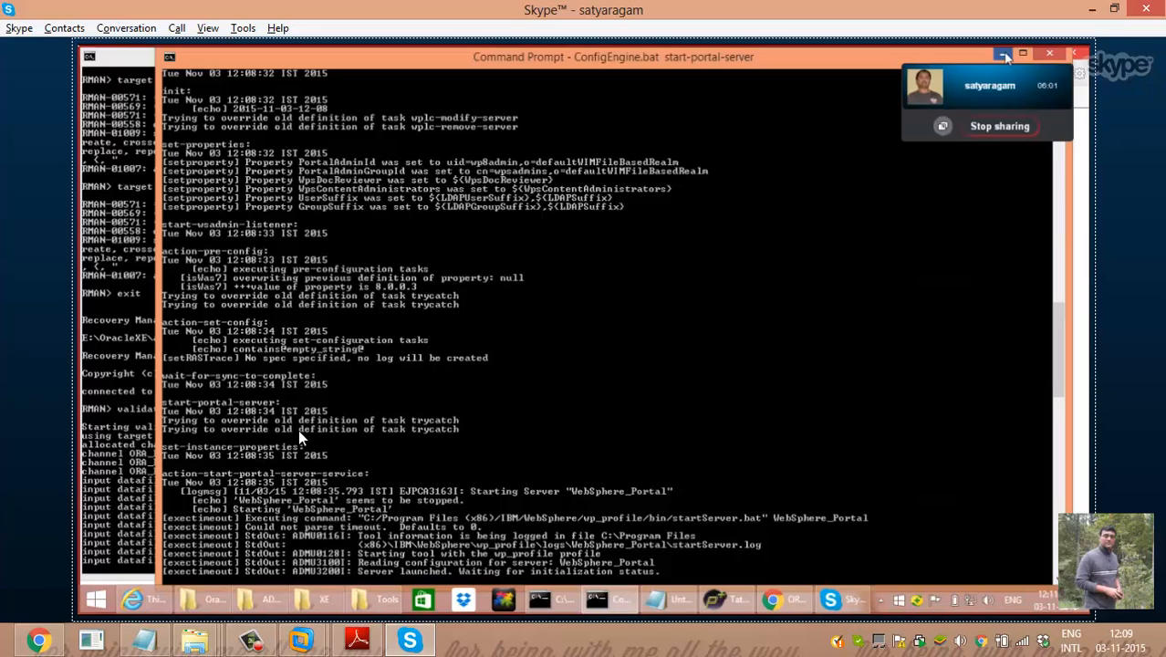
click(1003, 57)
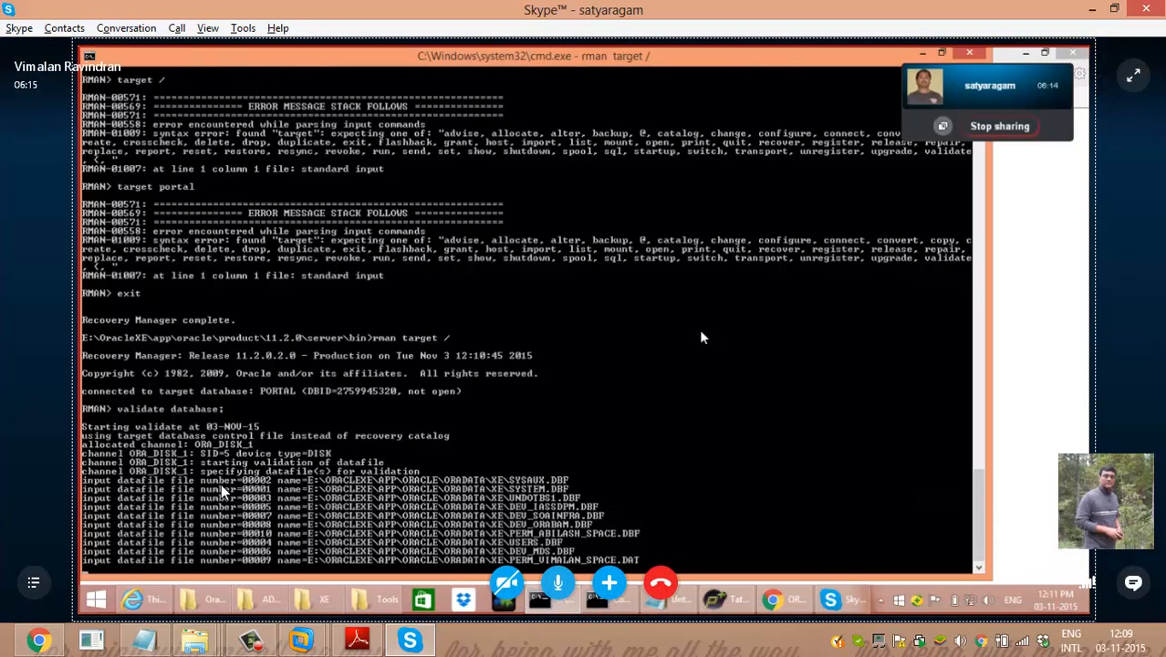
click(410, 639)
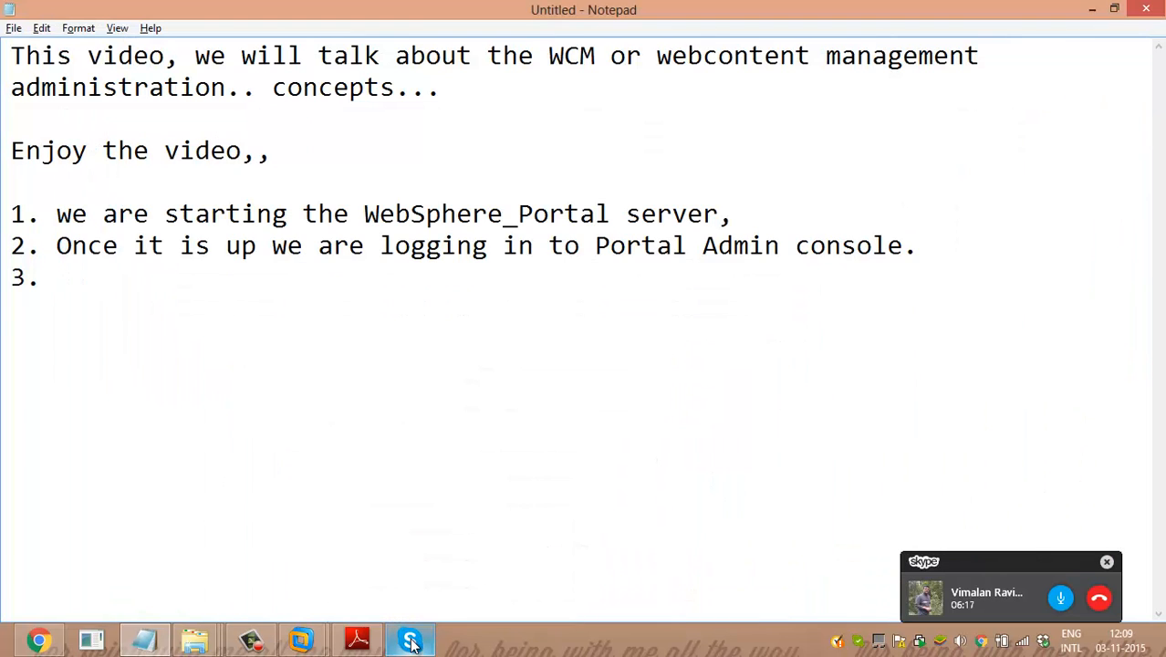
Bring back the Skype call showing the WebSphere_Portal start-up console.
click(410, 639)
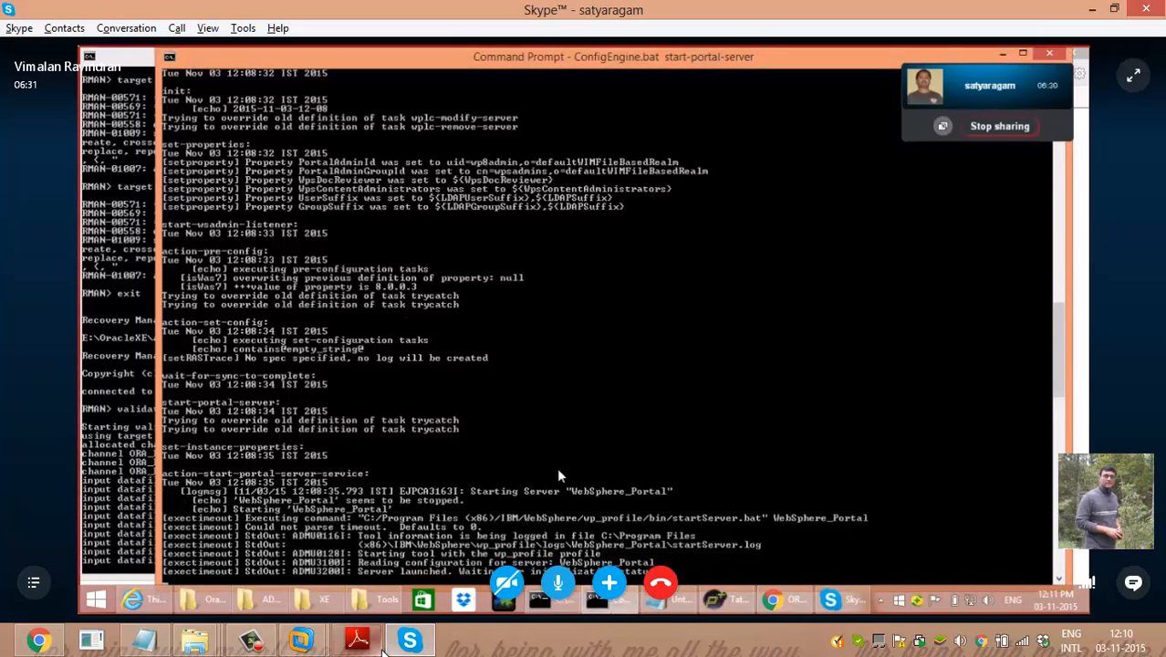
Run 'schema report;' in RMAN, start typing 'report schema;', and return to Notepad.
mouse_move(356, 639)
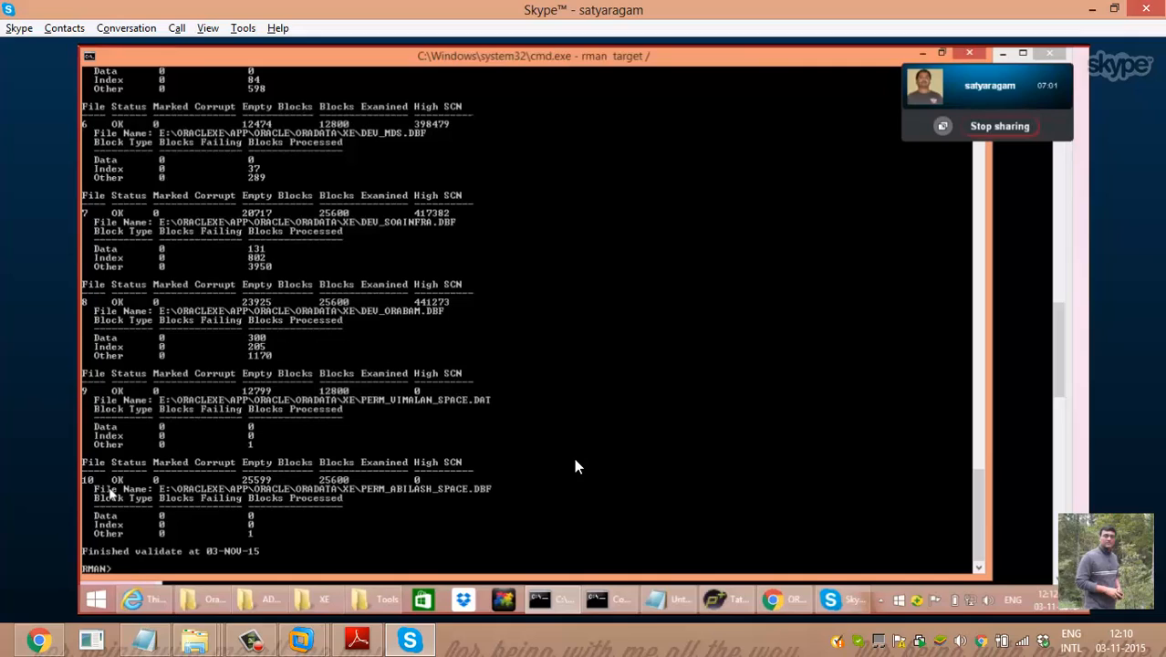
text(schema report;)
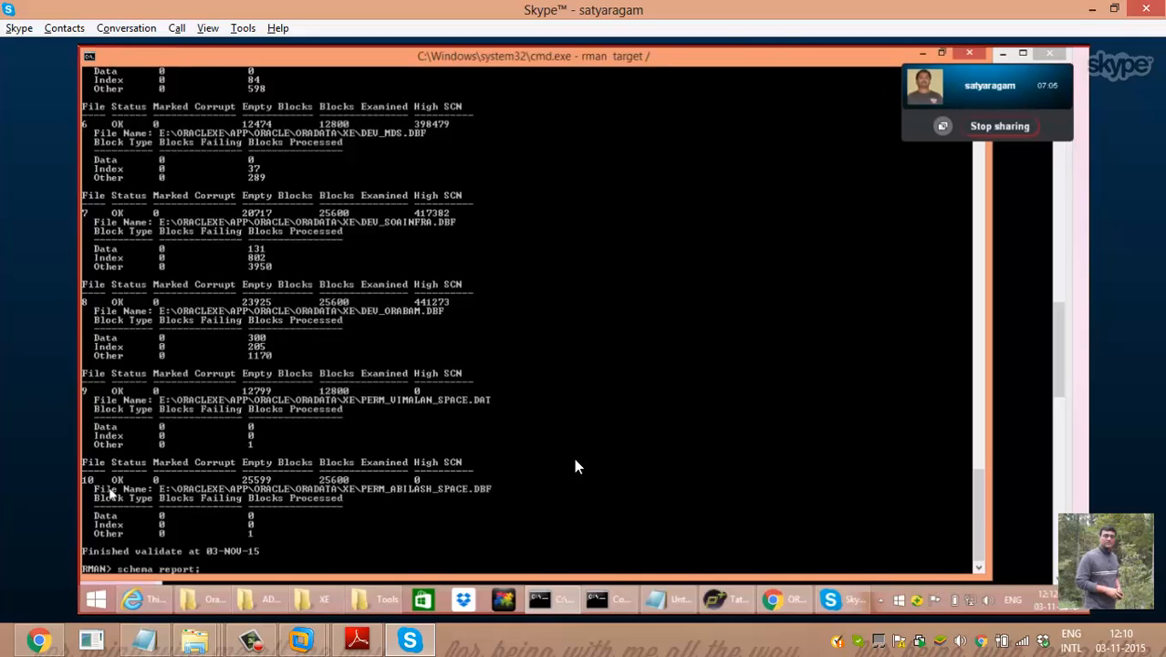
key(Return)
text(repor)
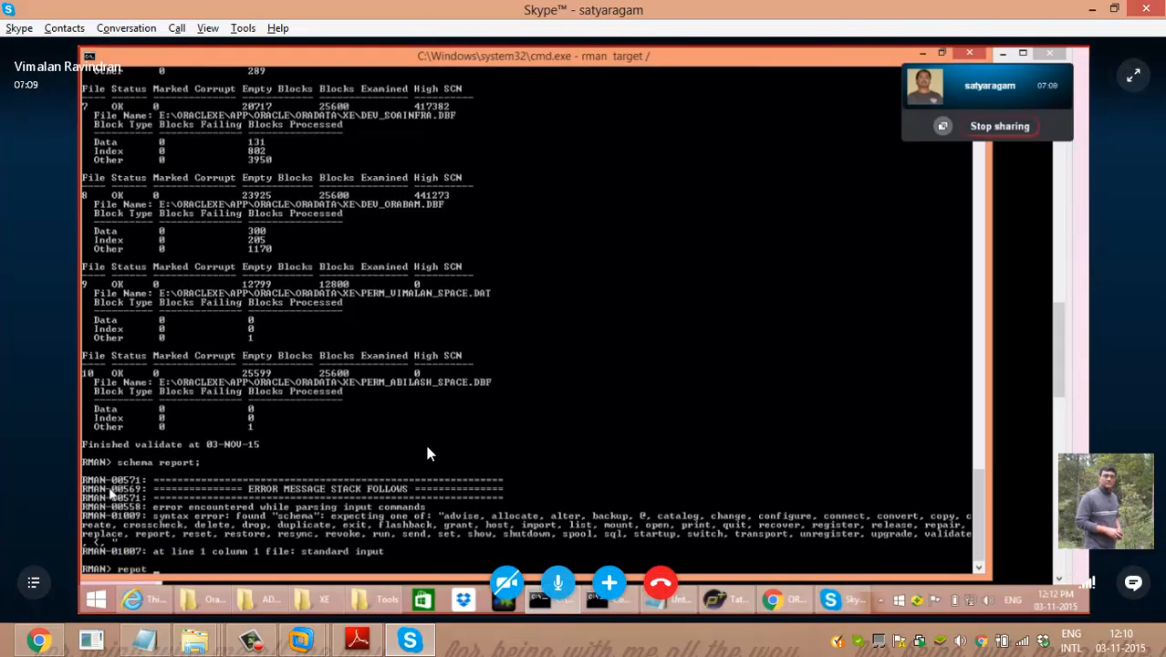
text(t schema;)
click(144, 640)
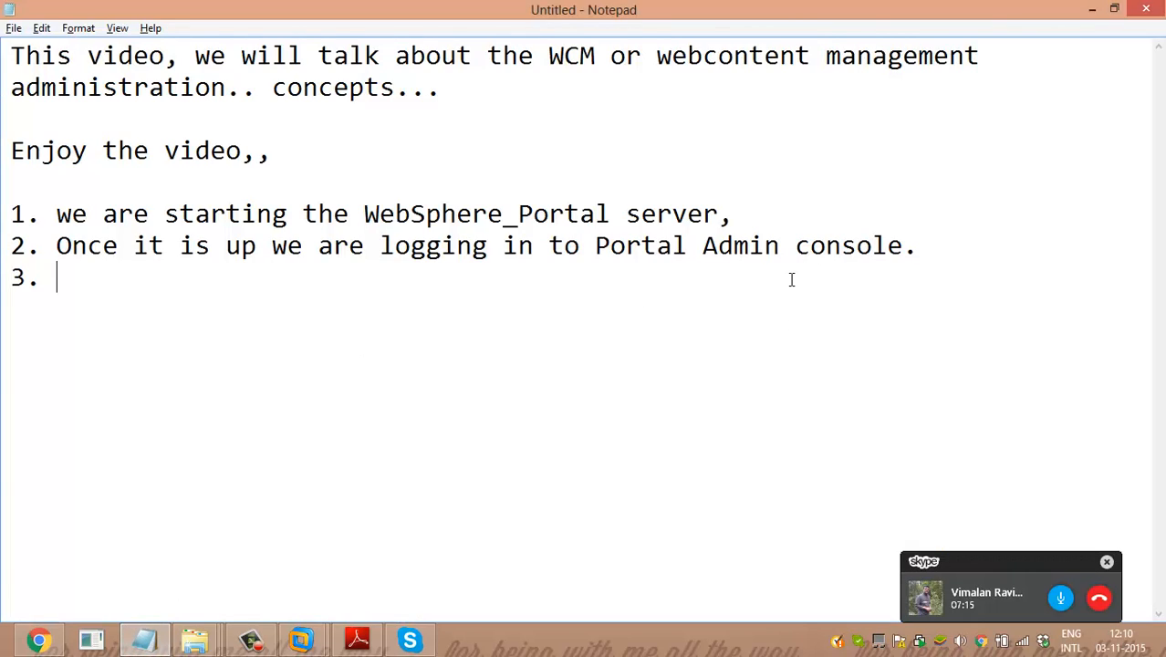
Add 'portal is still starting..' to item 3 of the notes.
text(portal is stil)
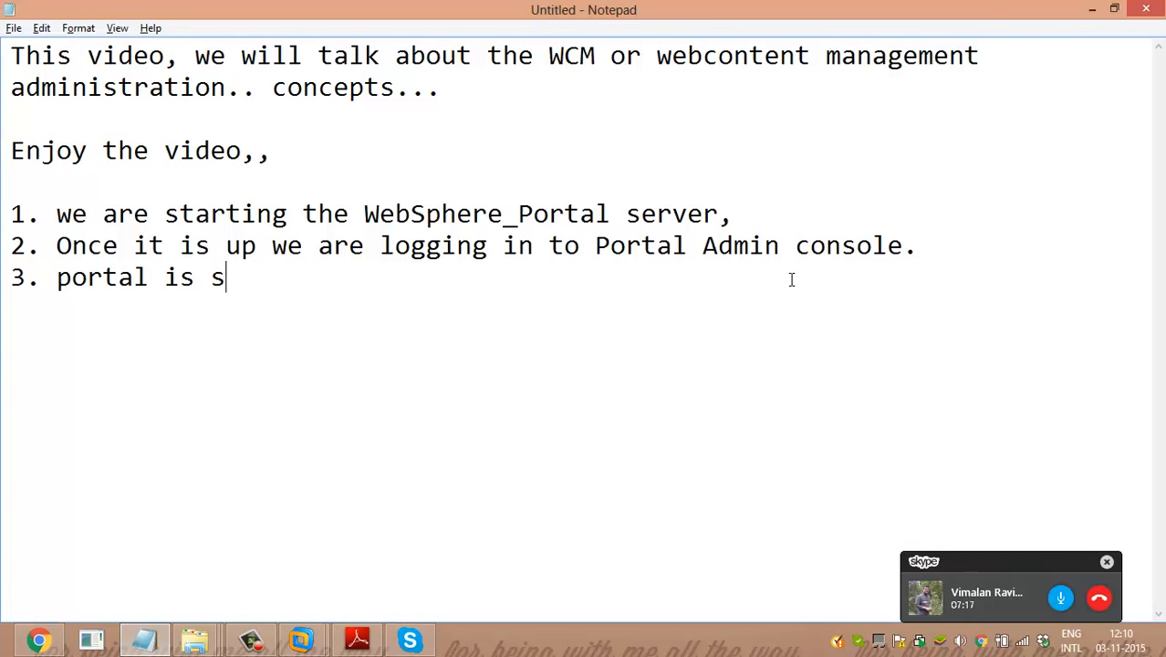
text(l starting..)
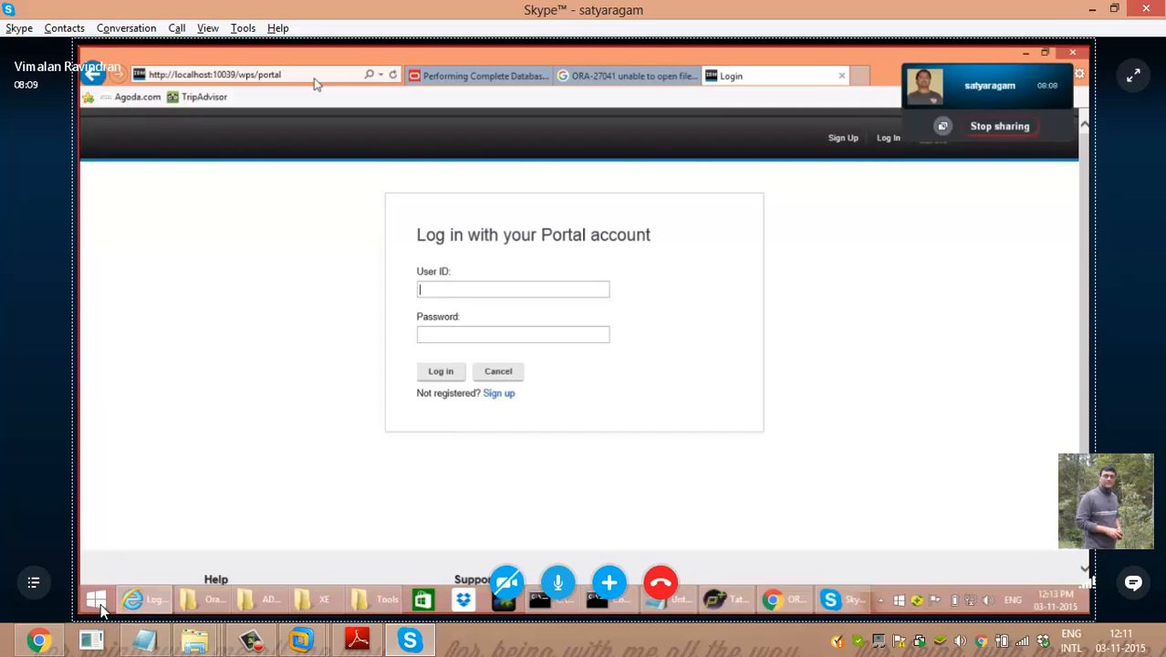
Enter the administrator user ID on the Portal login page and move to the Password field.
text(sp8a)
key(BackSpace)
key(BackSpace)
key(BackSpace)
key(BackSpace)
text(wp)
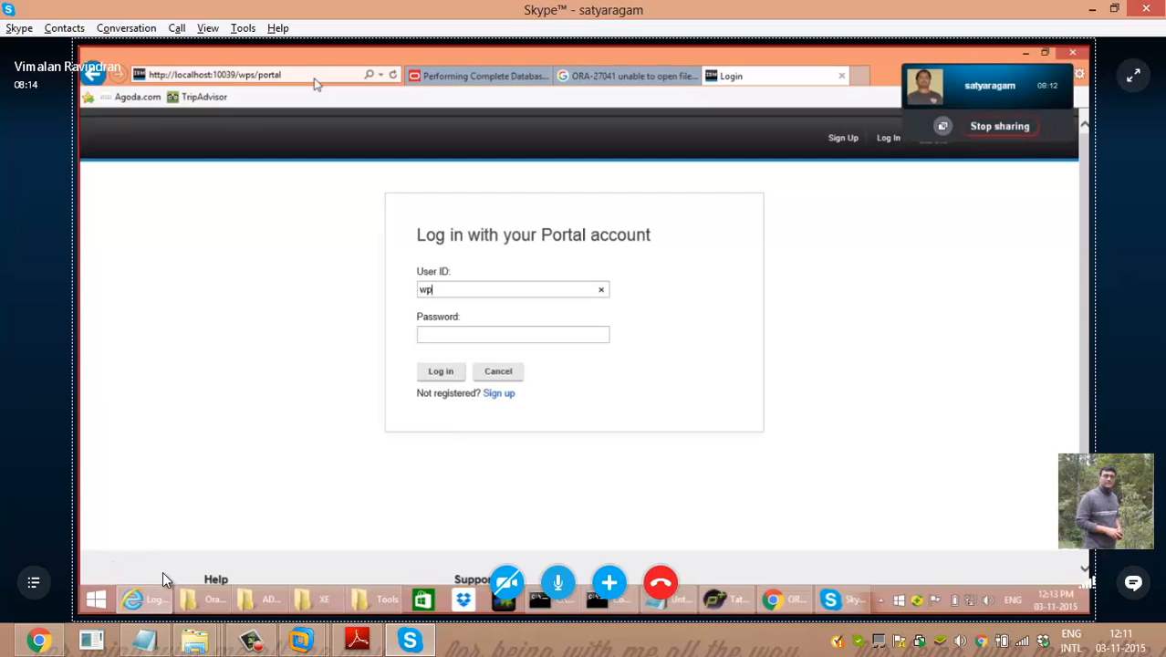
text(8admin)
key(Tab)
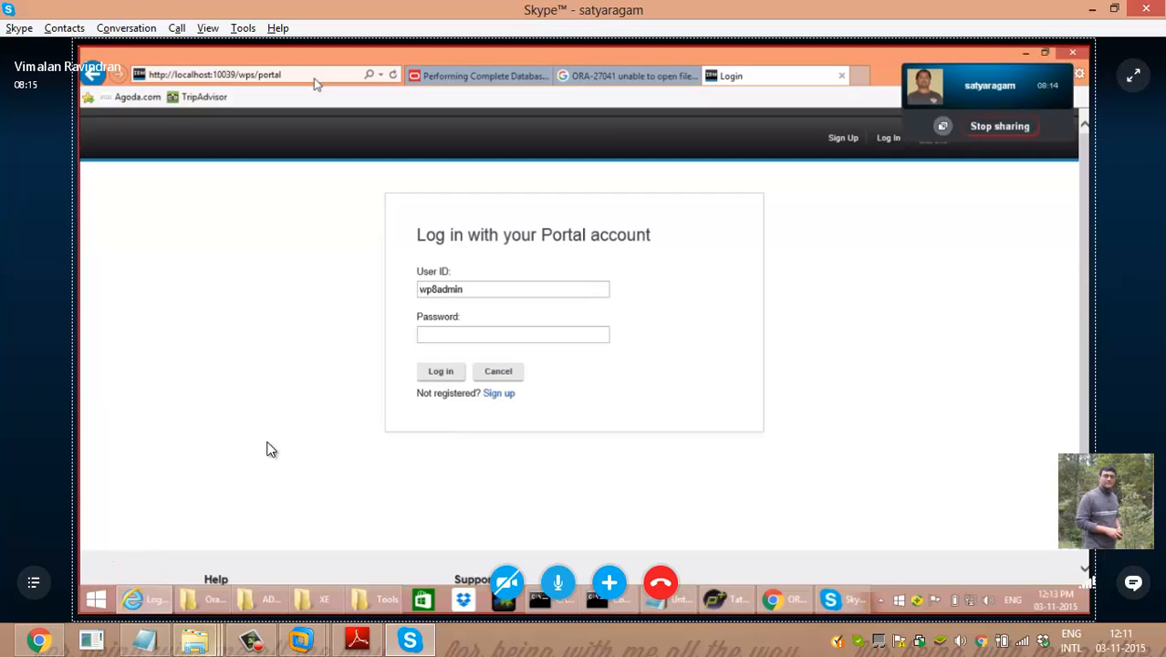
key(alt+Tab)
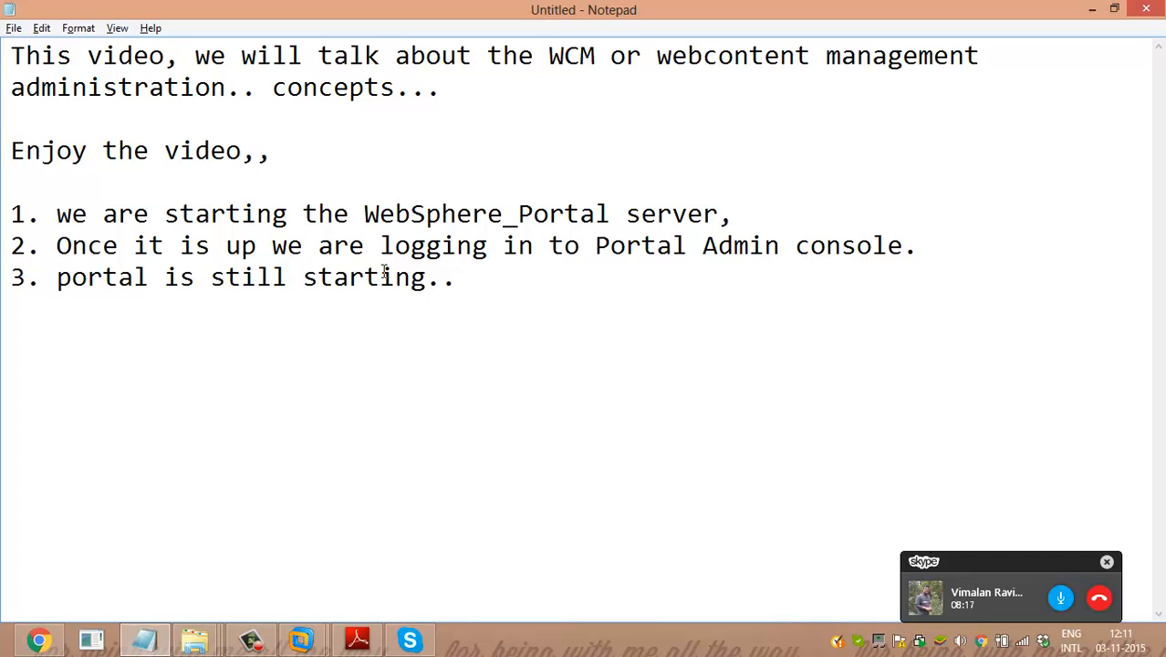
Replace 'is still starting..' on line 3 with 'is up now,, and logging in..'.
drag(457, 280, 166, 292)
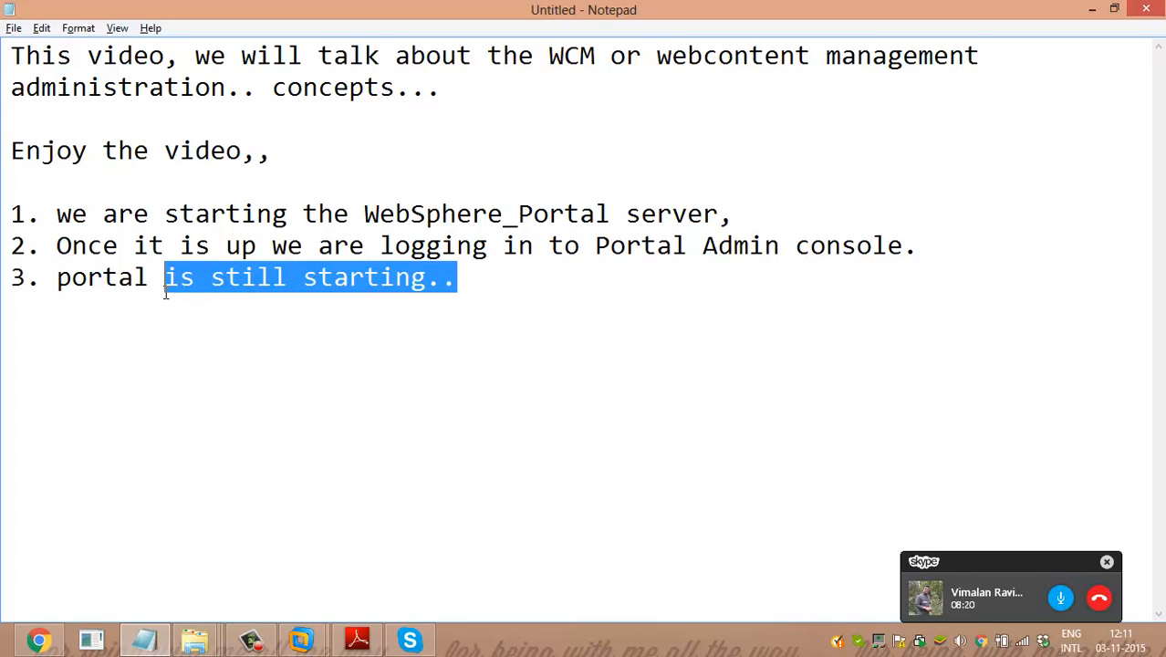
text(is up now)
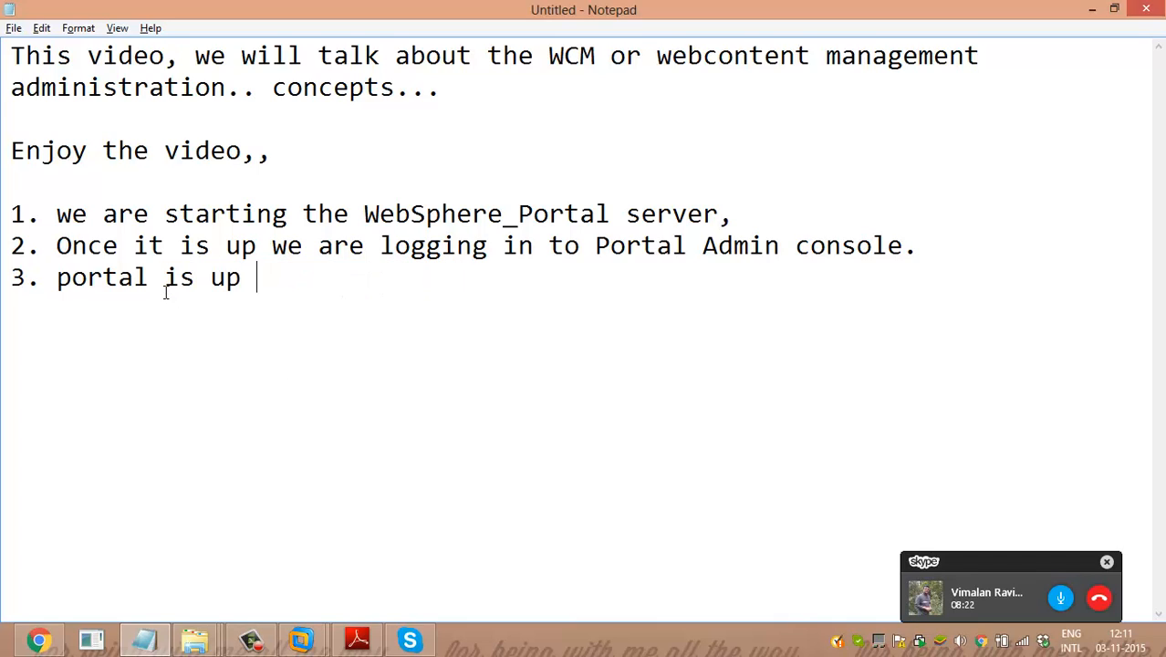
text(,, and)
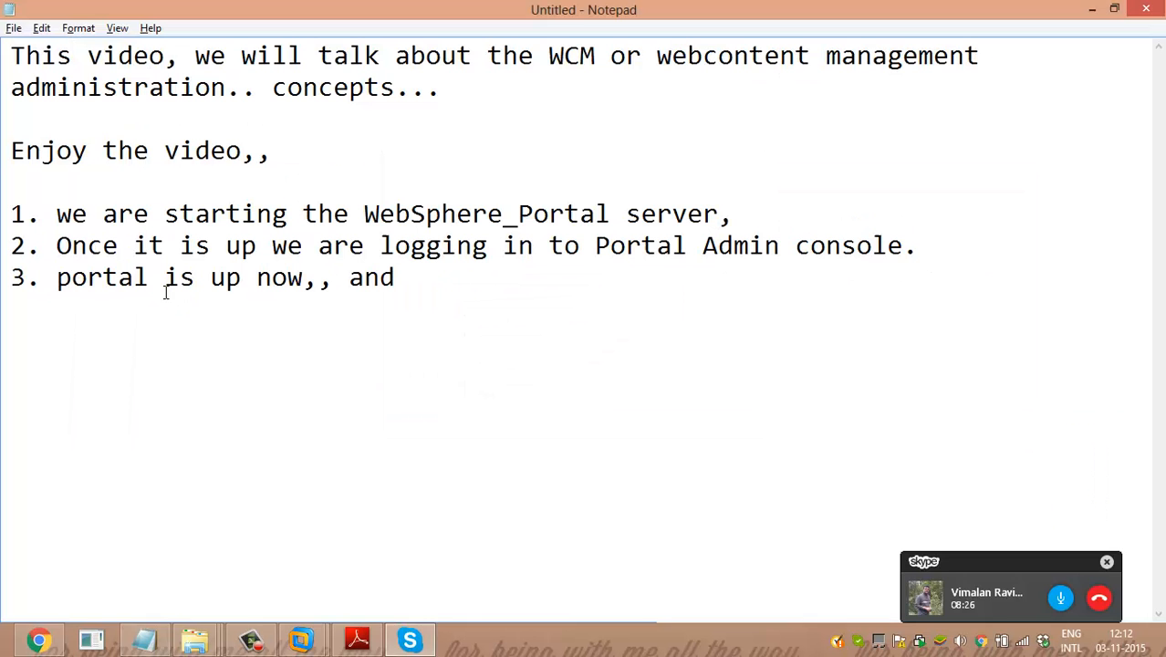
text(logi)
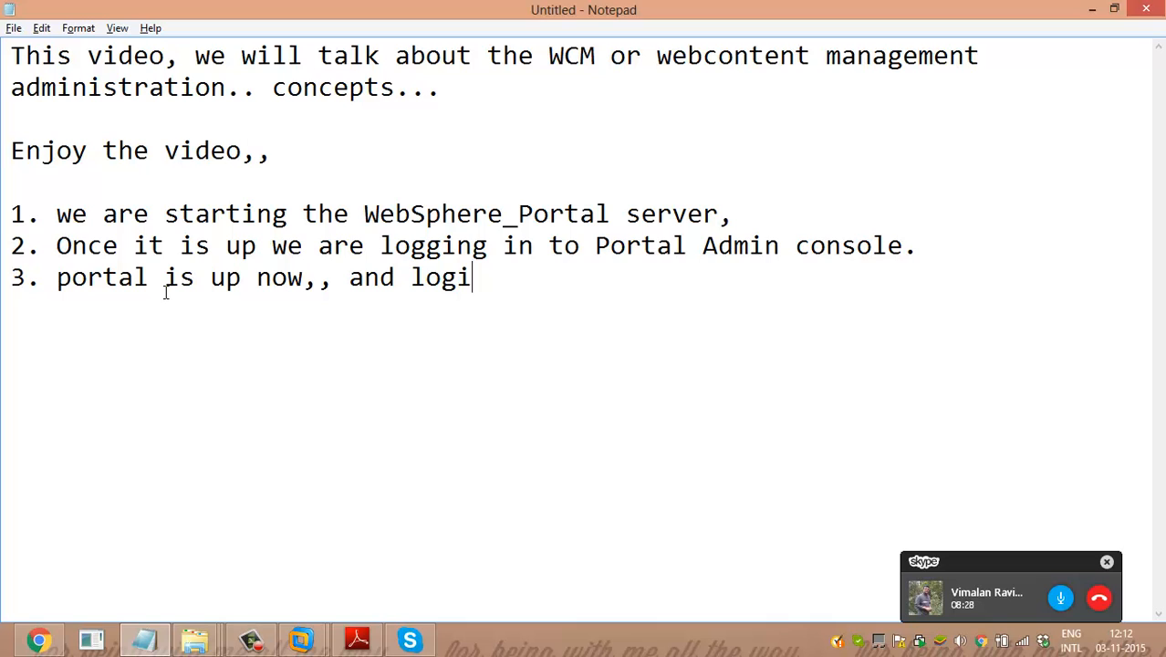
key(BackSpace)
text(gin)
key(BackSpace)
text(n)
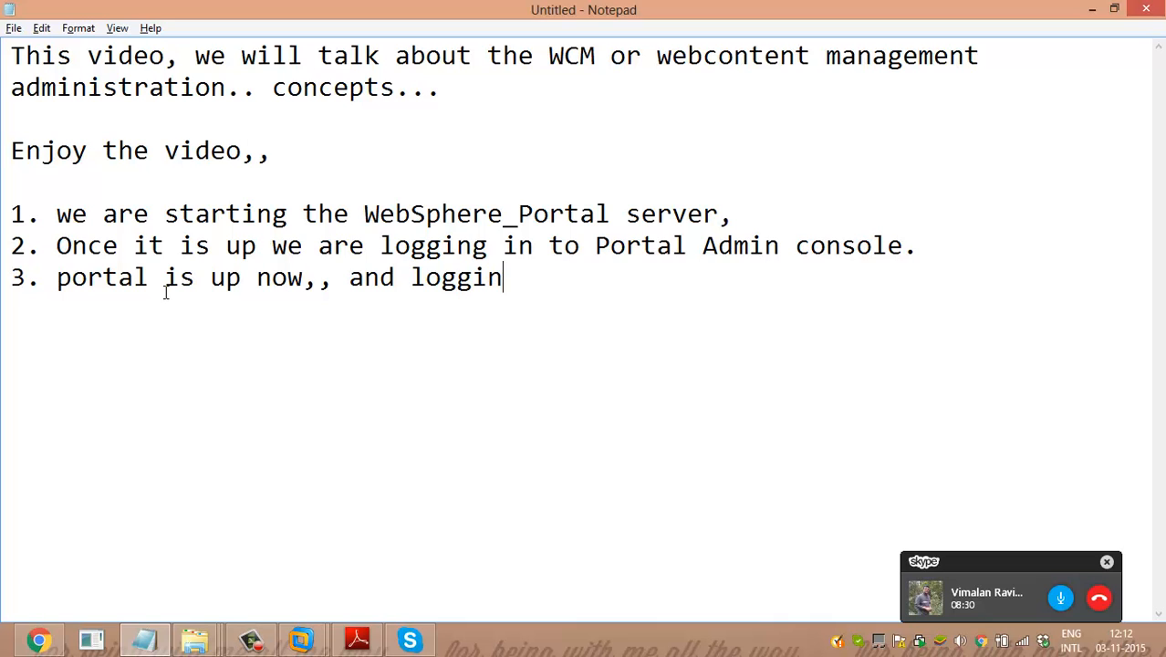
text(g in..)
key(alt+Tab)
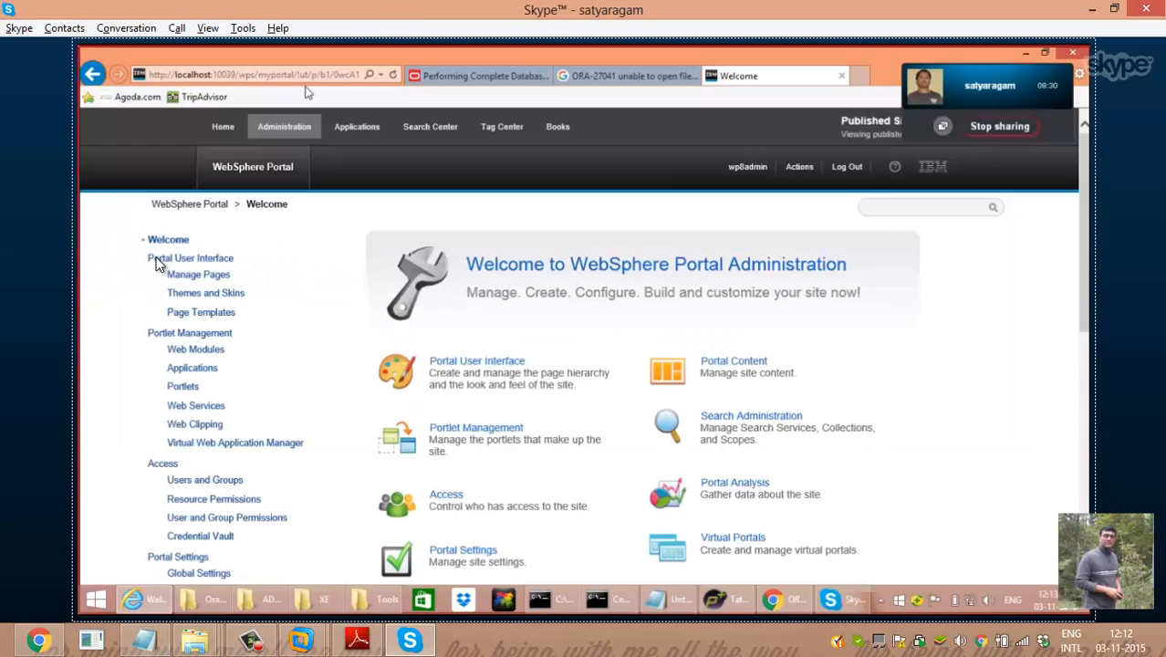
Go to Applications and open Web Content Management in the portal.
click(356, 129)
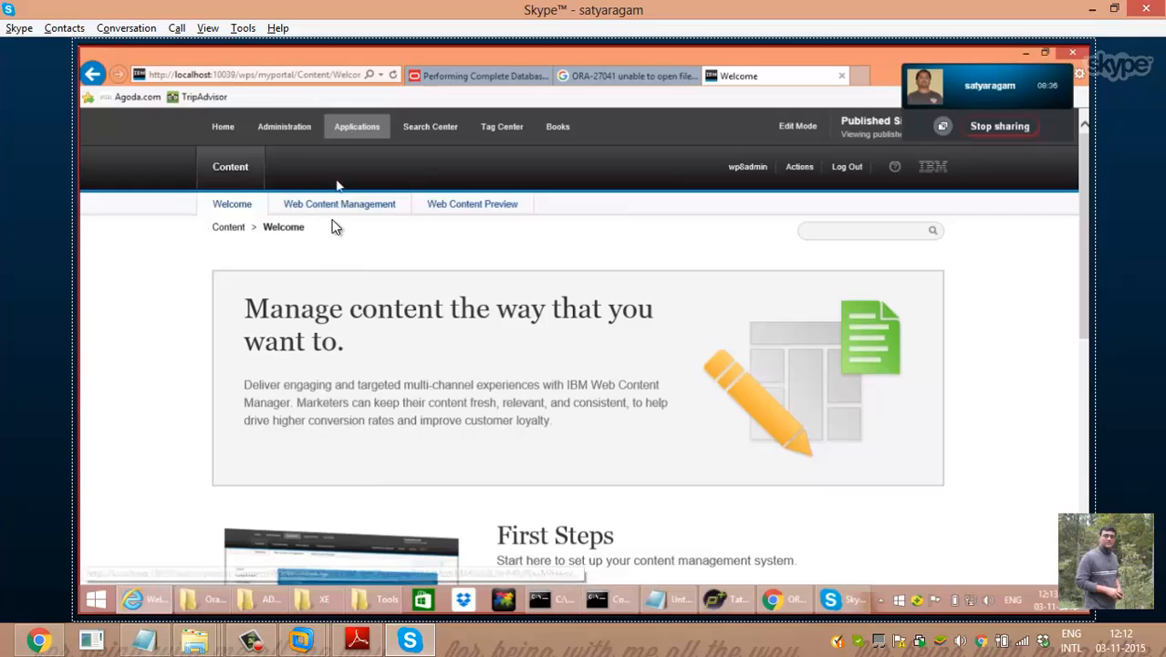
click(334, 206)
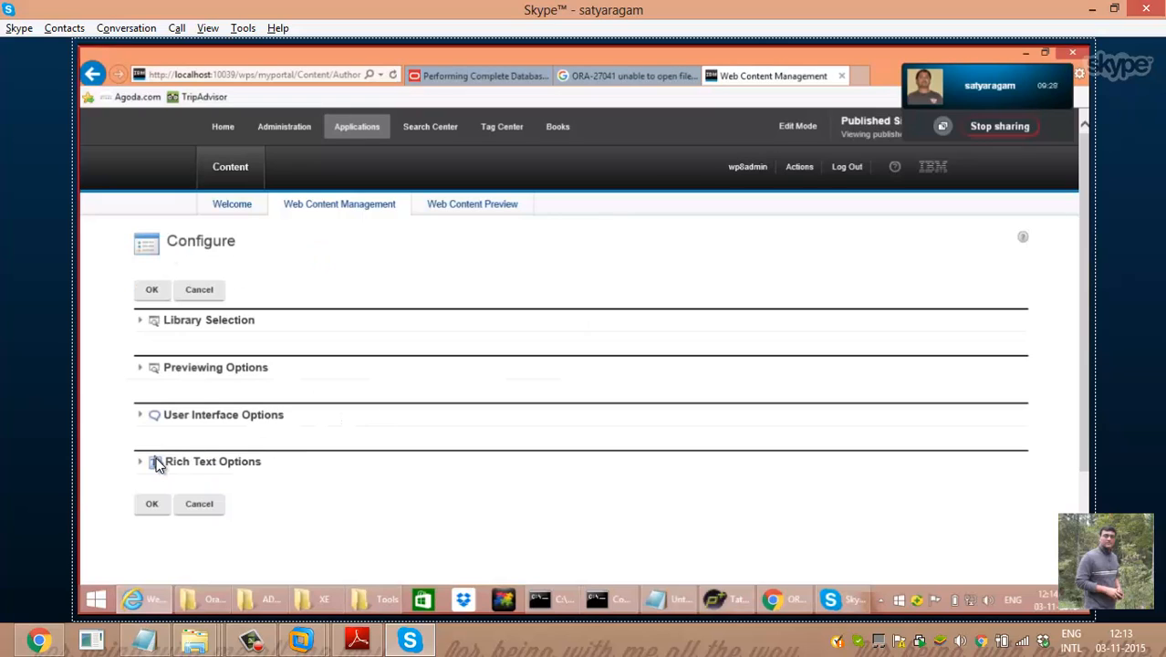
Expand Library Selection in the Library Explorer configuration to choose which libraries appear.
click(141, 321)
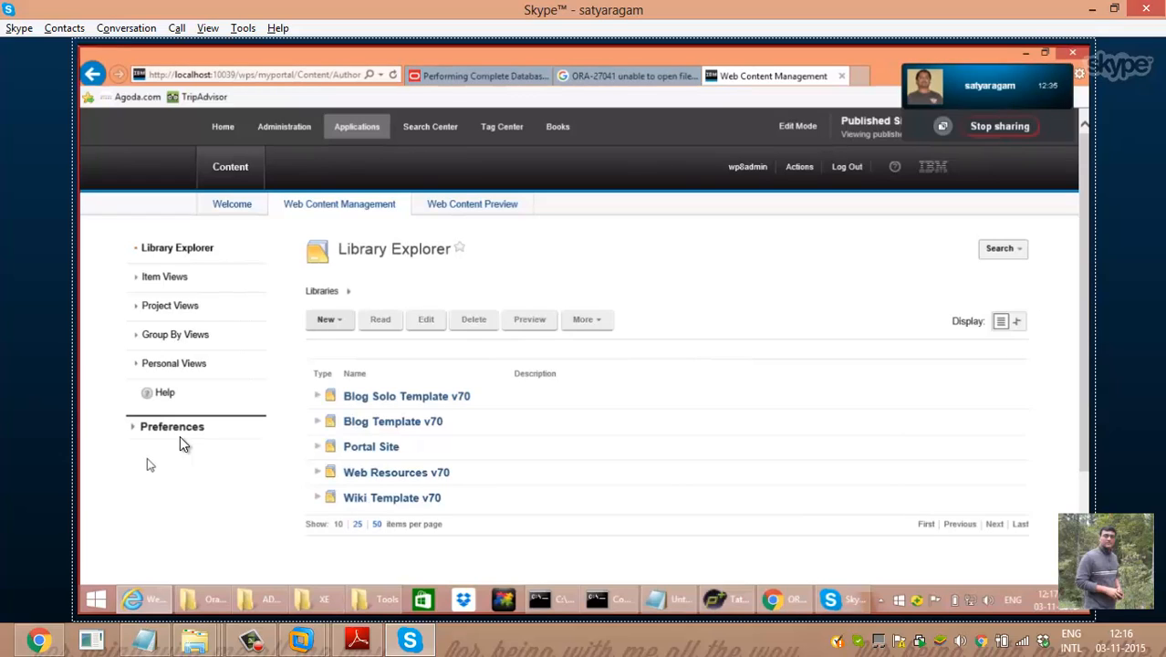
Go to the portal administration's Web Content Libraries list showing the five libraries.
click(269, 125)
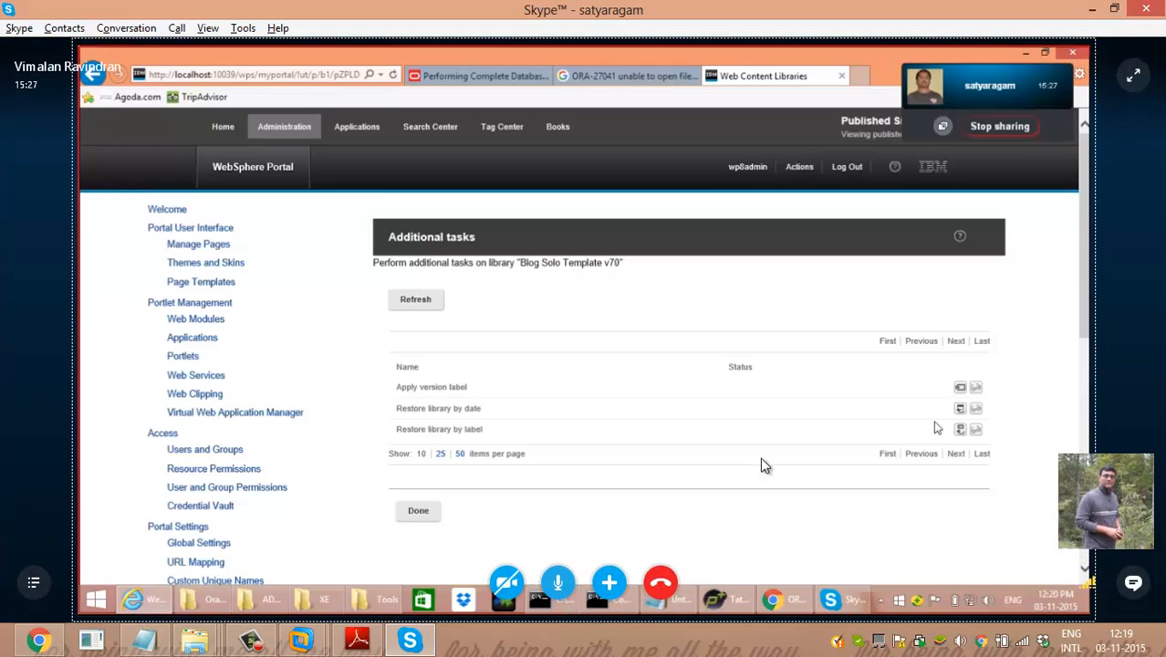
click(426, 518)
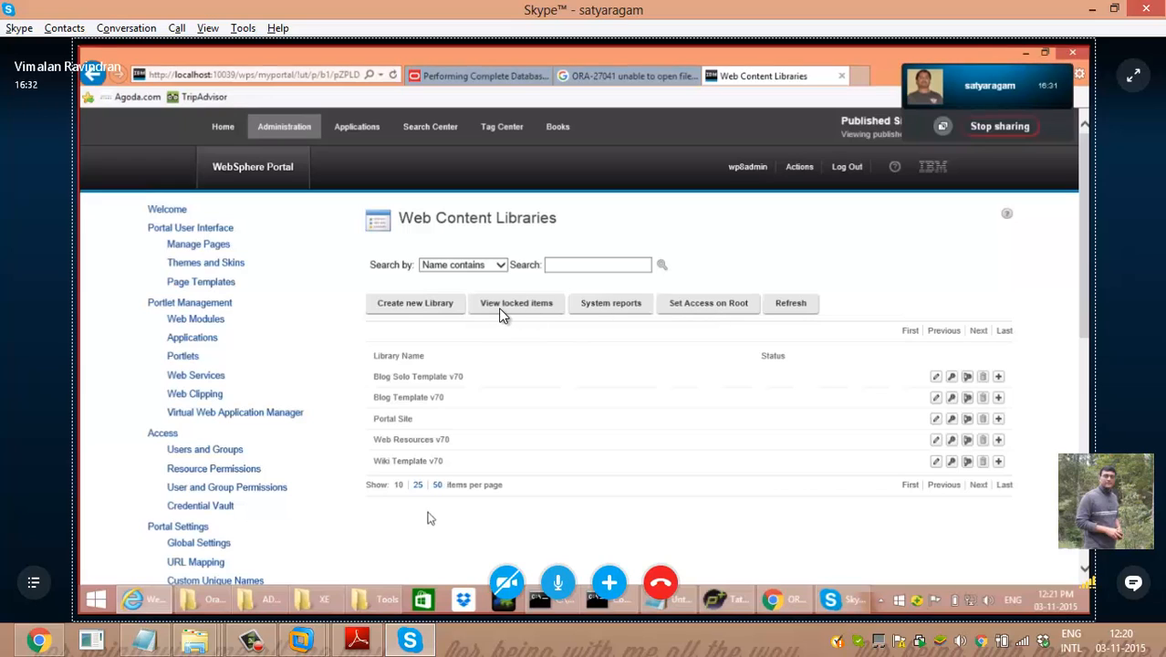
Open Resource Permissions for the Root of the web content libraries.
click(707, 309)
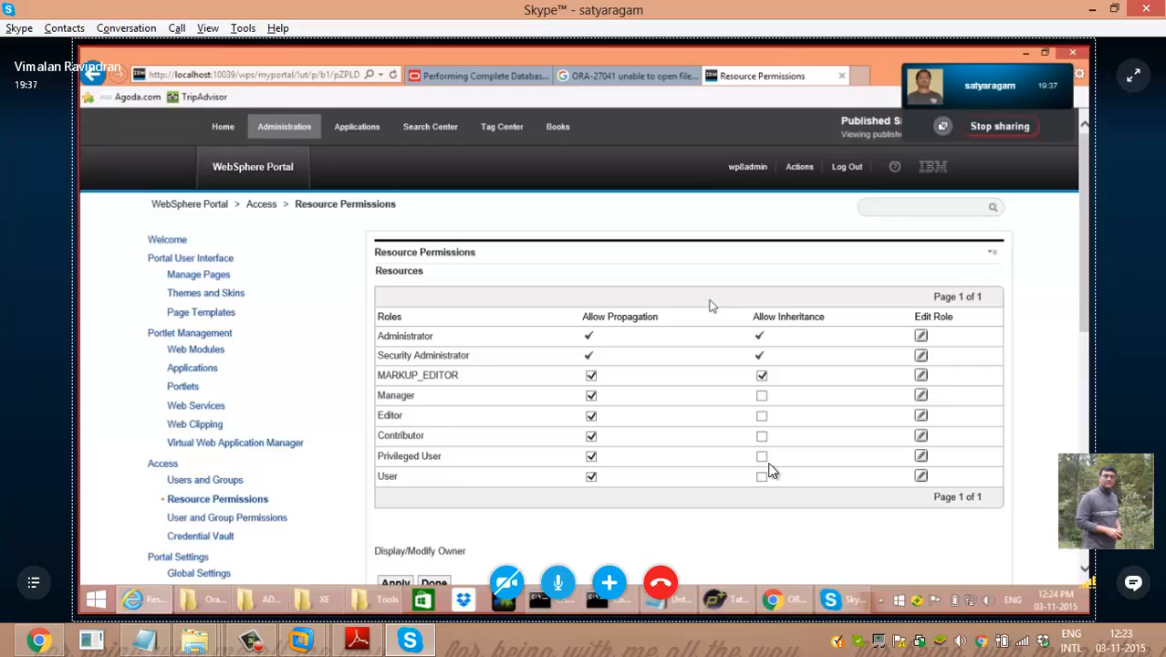
Add Anonymous Portal User to the Contributor role and return to the roles table.
click(922, 436)
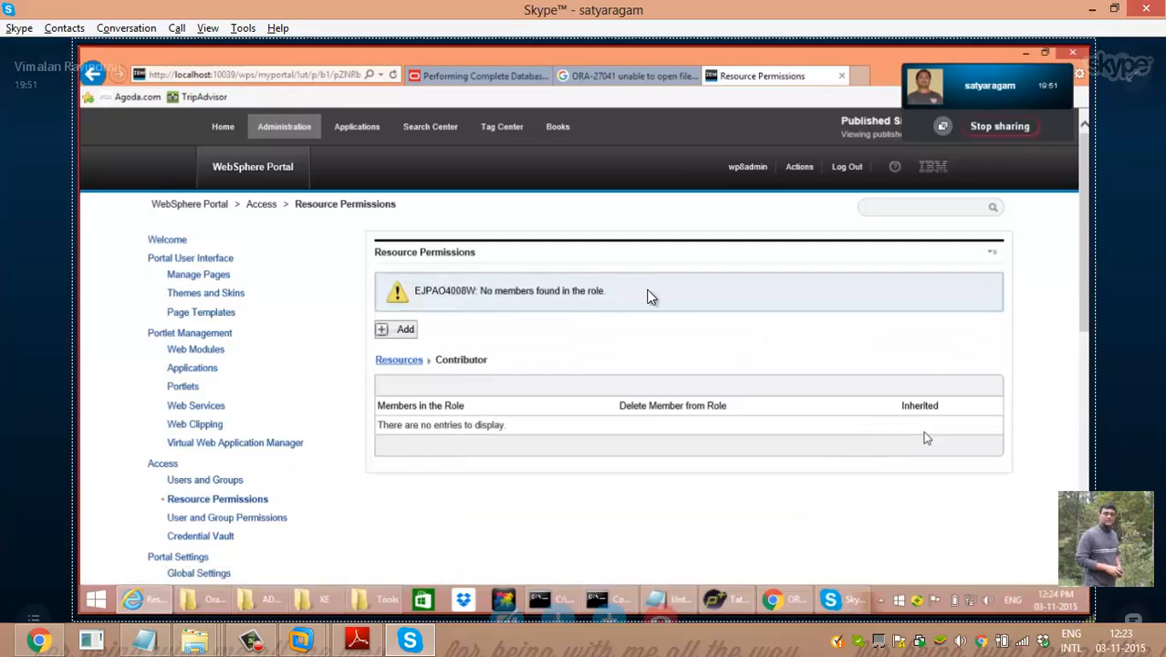
click(405, 334)
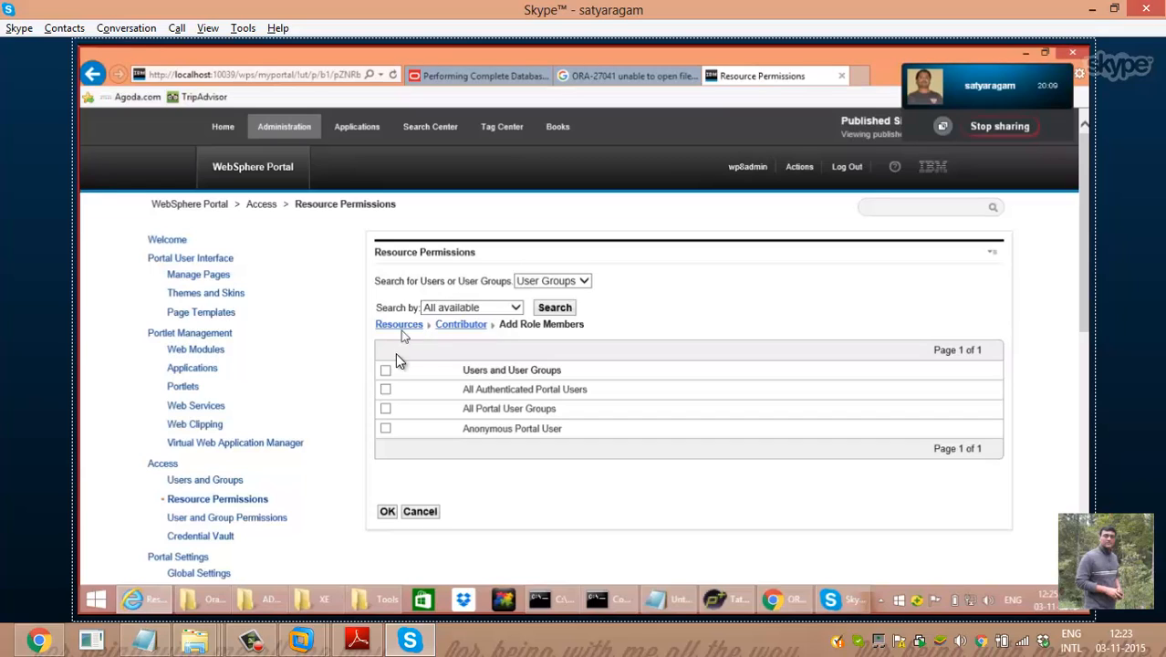
click(385, 429)
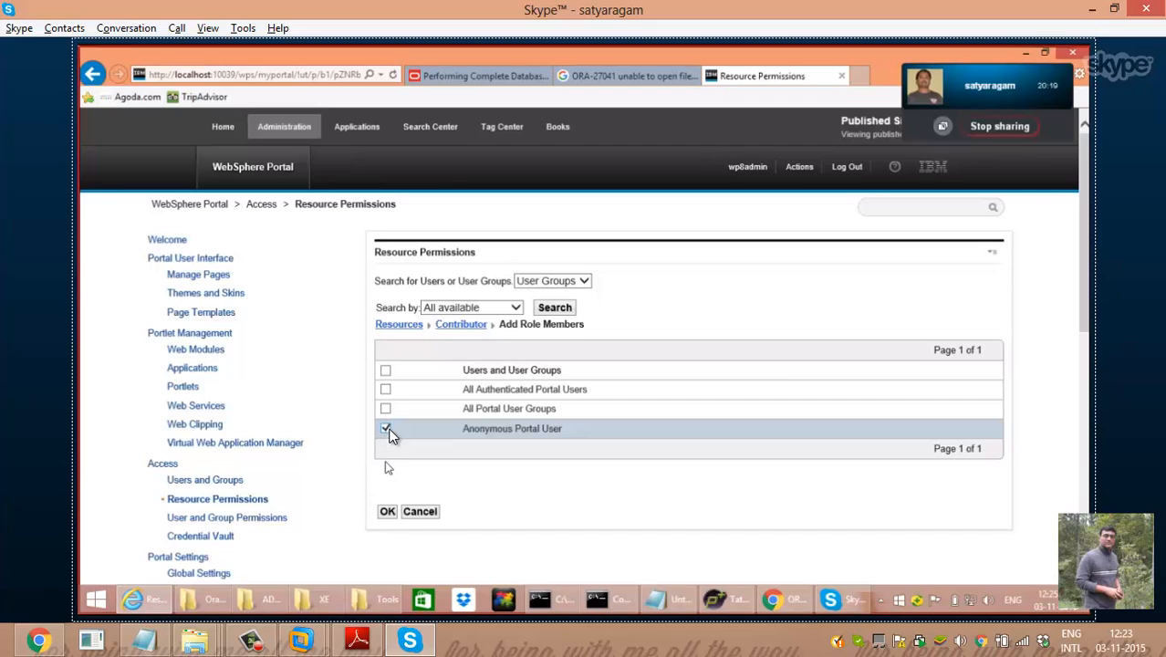
click(387, 512)
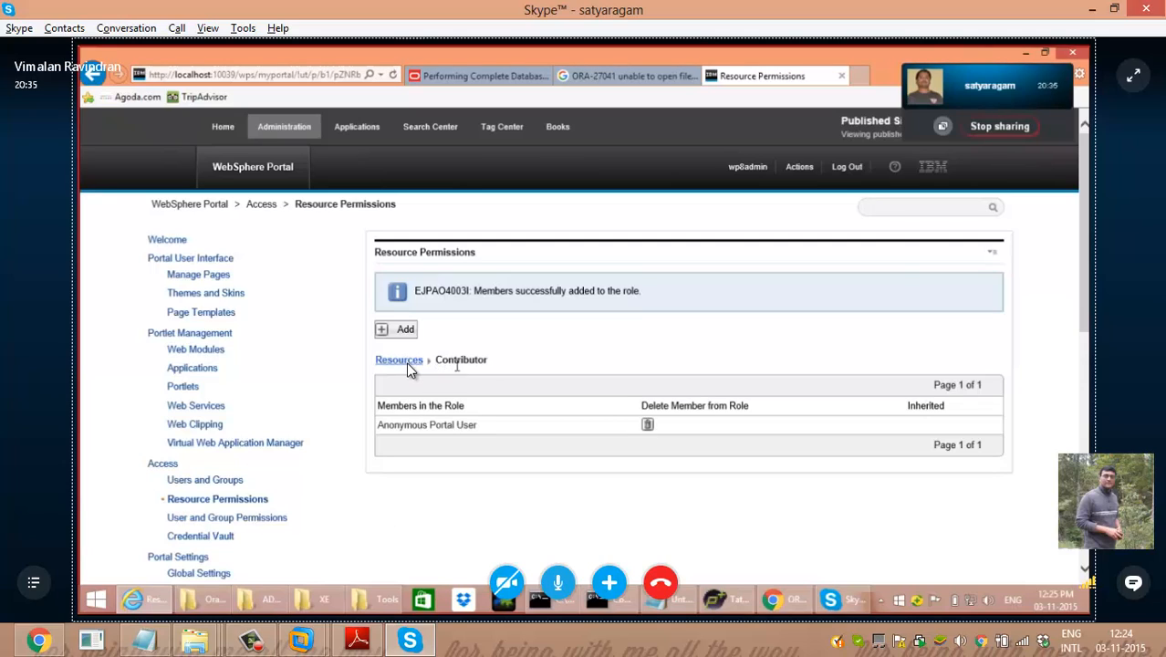
click(407, 363)
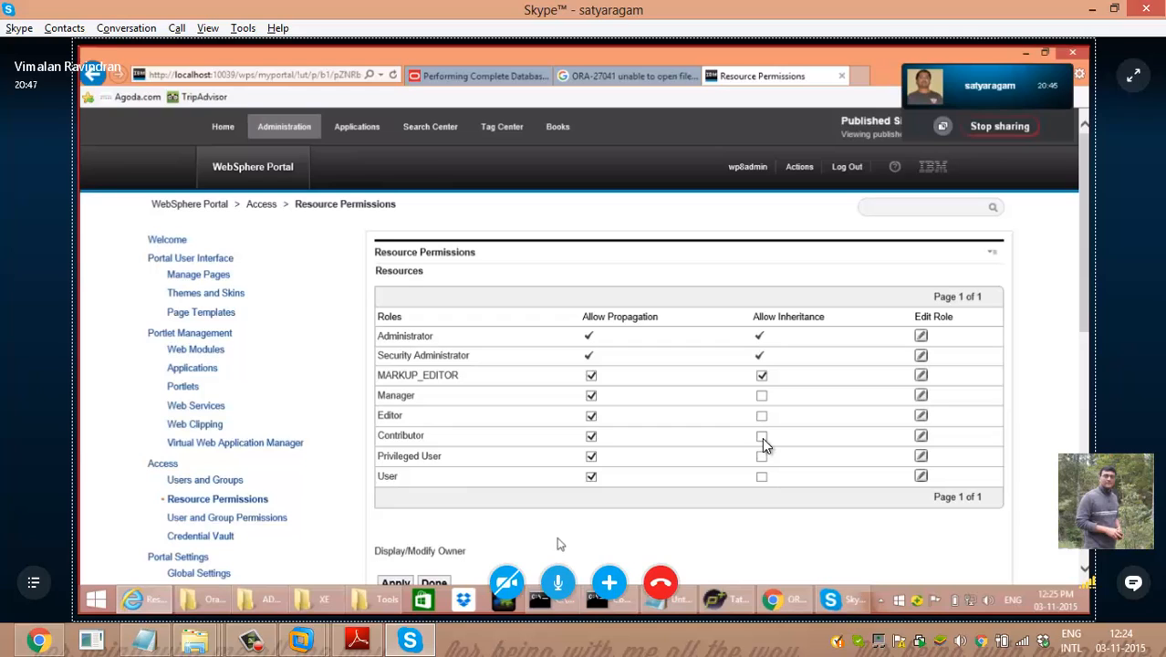
scroll(763, 442, down, 1)
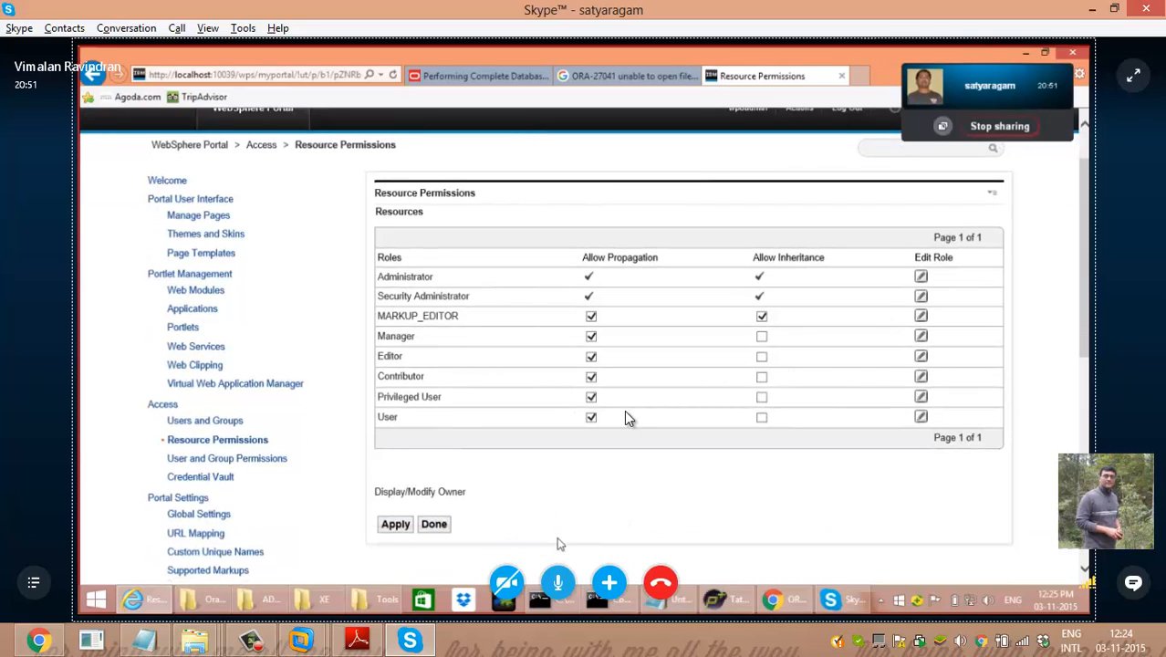
Allow inheritance for the Contributor role and confirm applying the change.
click(761, 377)
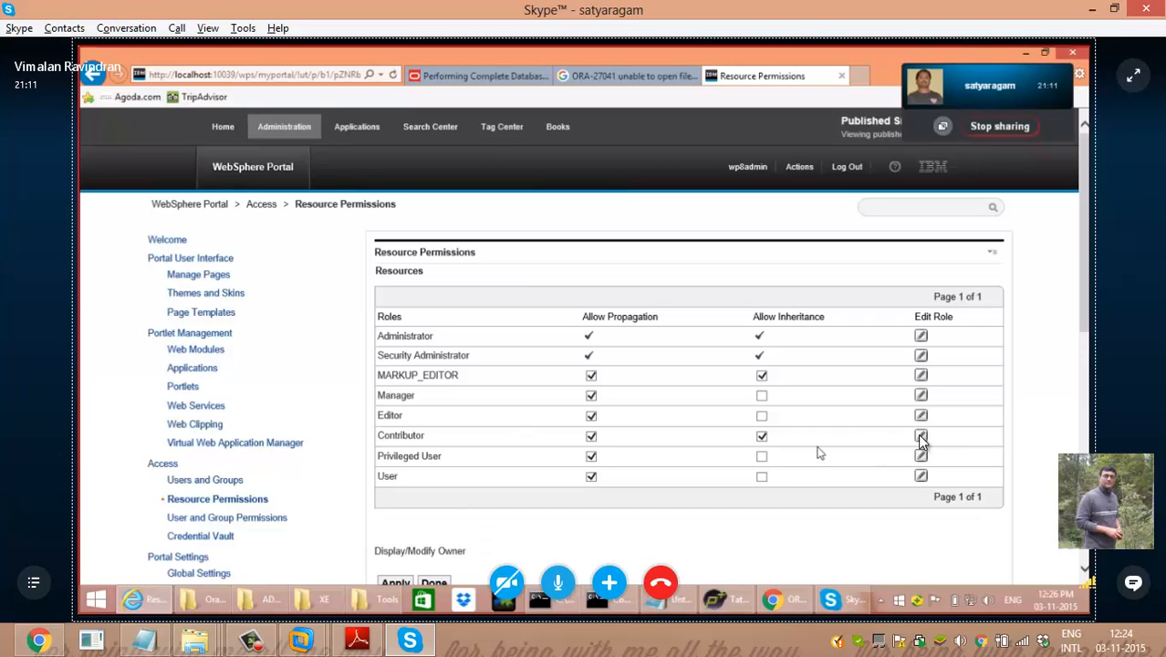
click(762, 437)
click(762, 437)
click(394, 583)
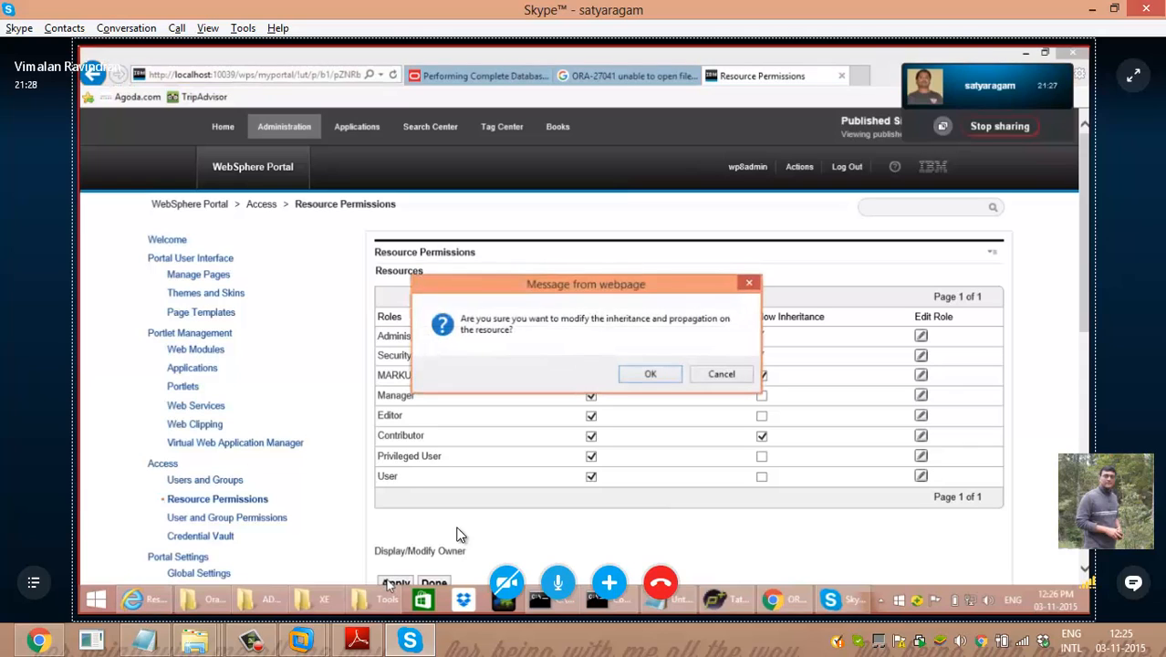
click(649, 375)
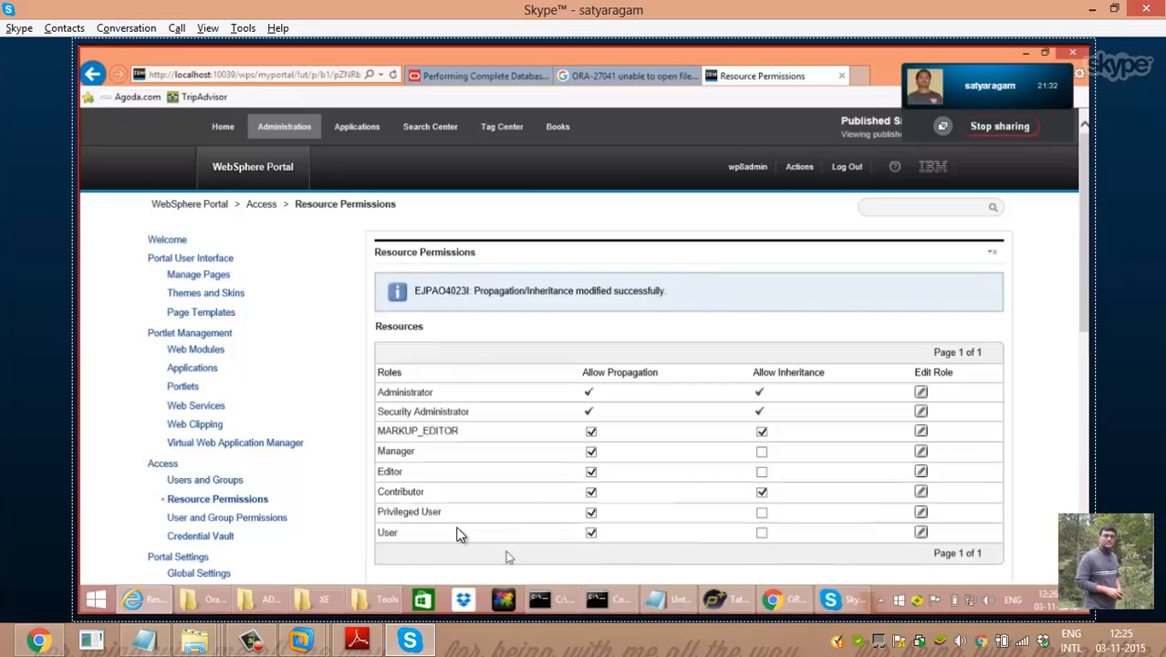
Finish Resource Permissions with Done, returning to the Web Content Libraries page.
scroll(508, 556, down, 1)
scroll(508, 557, down, 1)
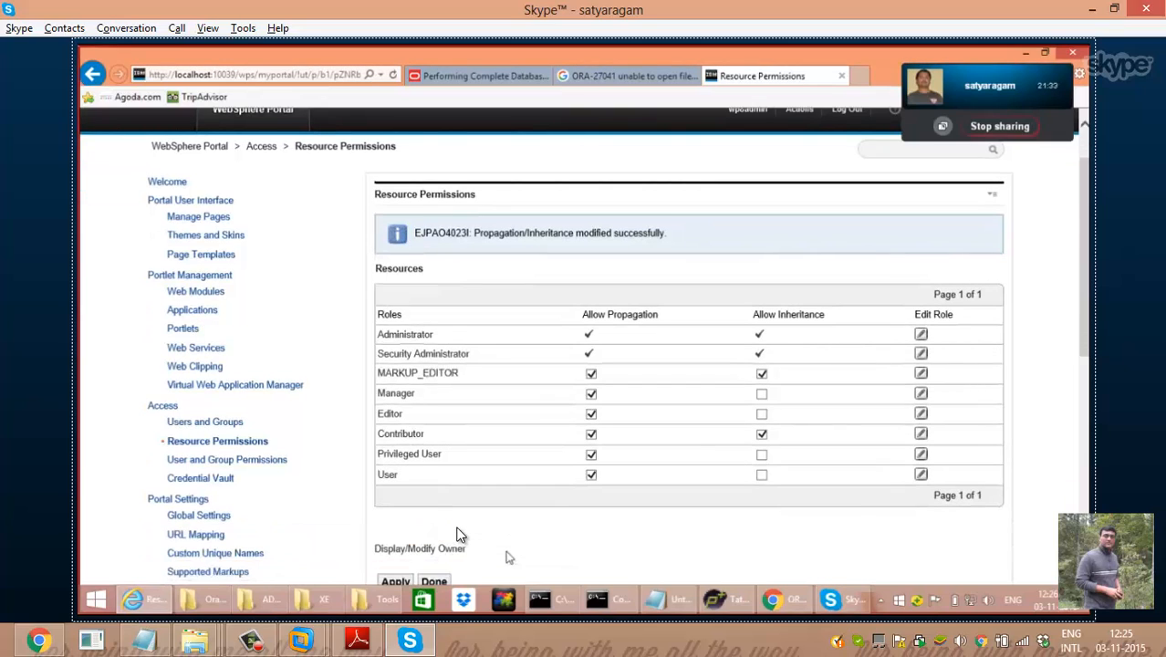
scroll(508, 556, down, 2)
click(436, 522)
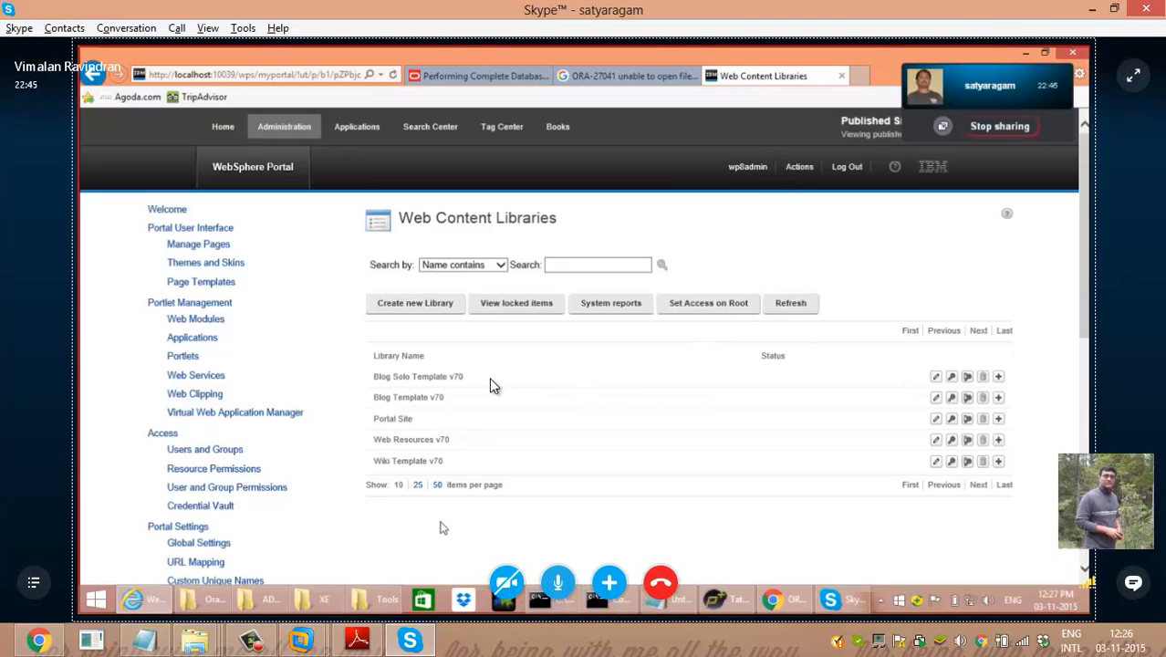
Open Blog Solo Template v70's Authoring Templates permissions, listing 50 item types per page.
click(967, 378)
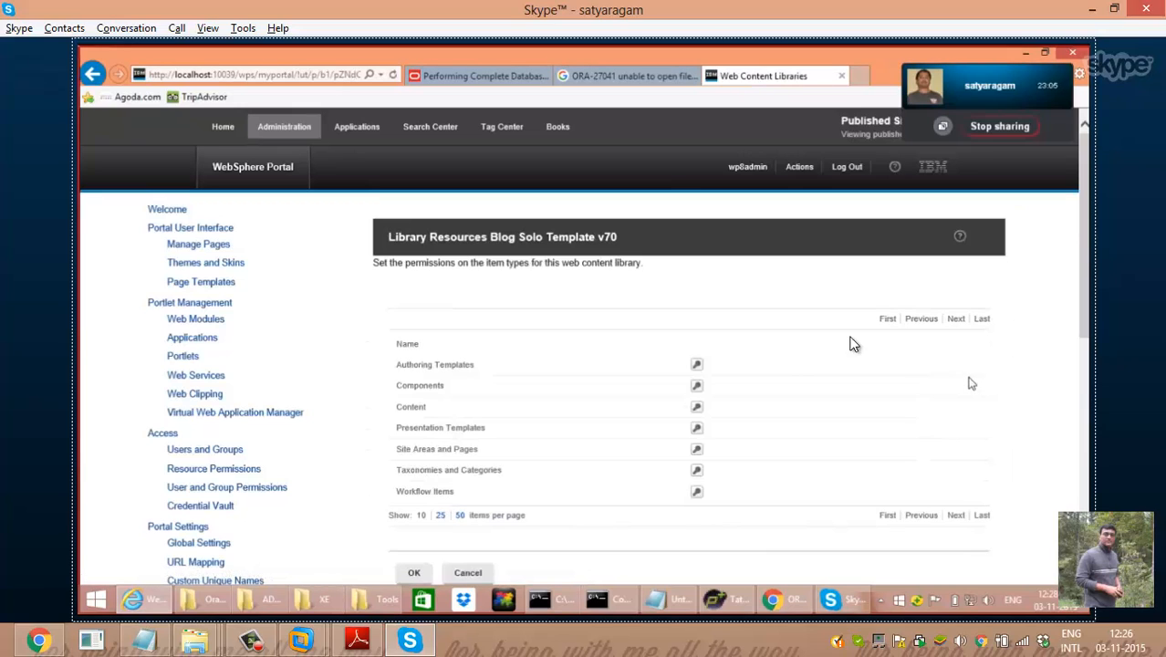
mouse_move(765, 318)
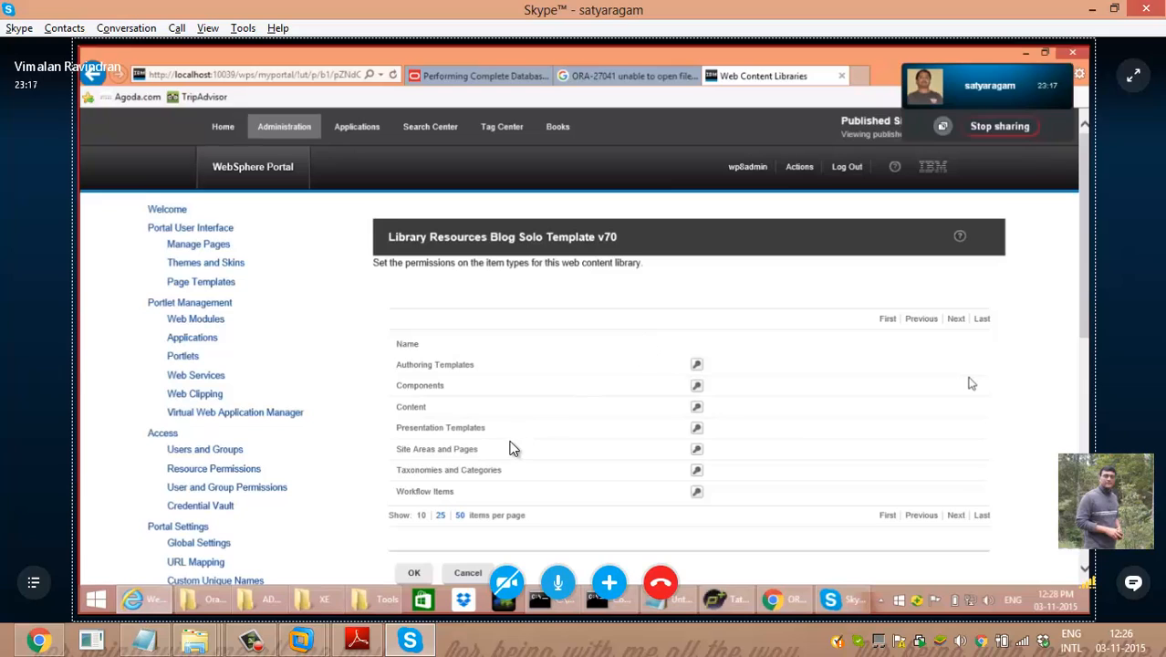
click(459, 515)
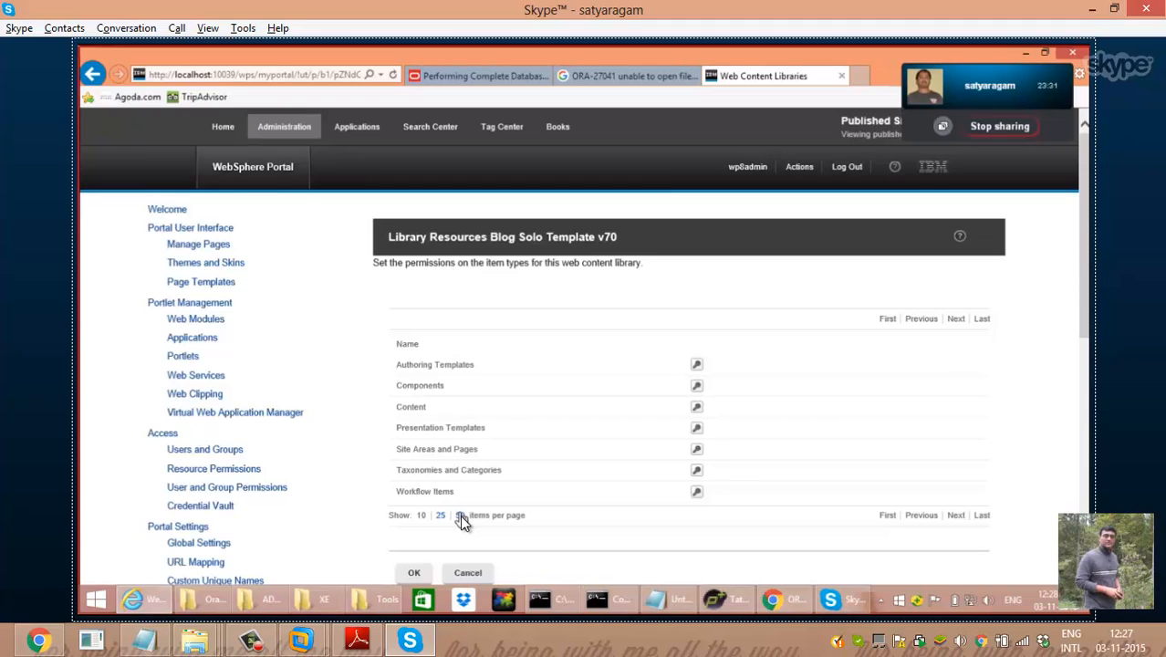
click(696, 365)
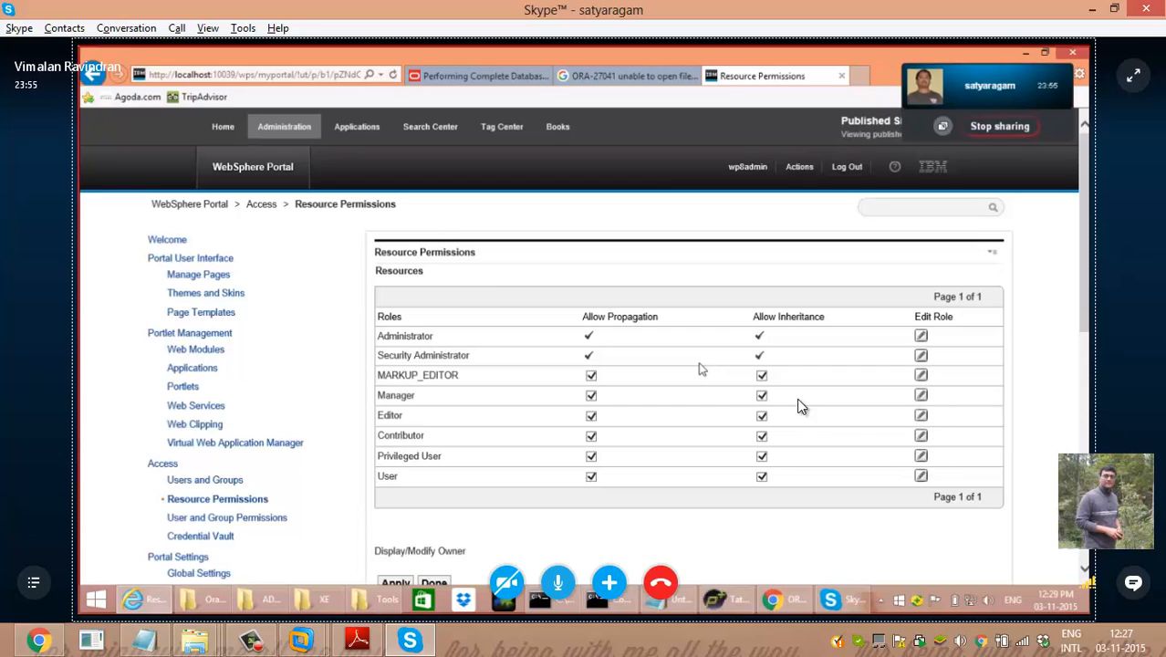
Close the Authoring Templates Resource Permissions page with Done.
click(449, 566)
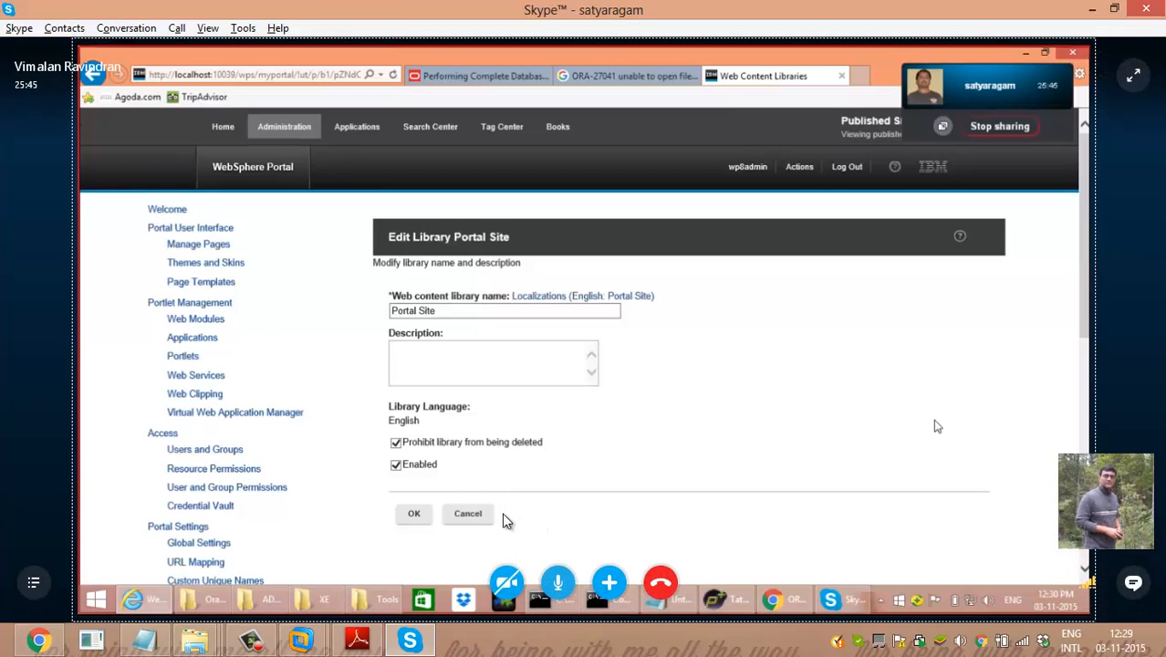
Toggle Portal Site's Enabled option off and on, then cancel the edit unchanged.
click(397, 465)
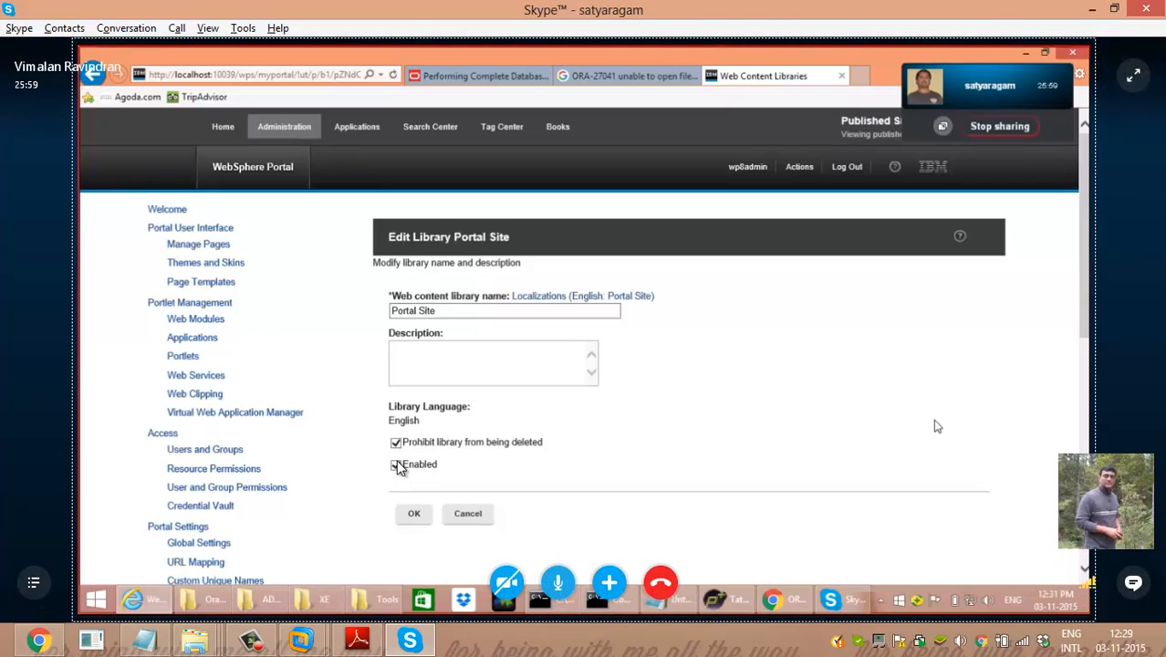
click(396, 465)
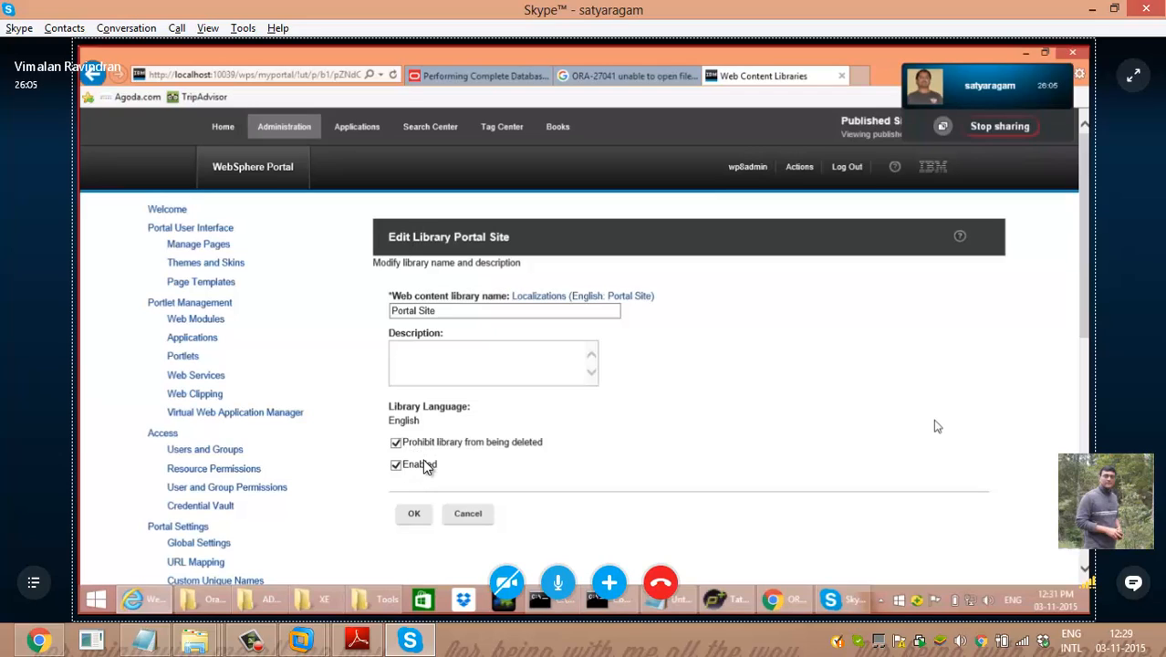
click(468, 513)
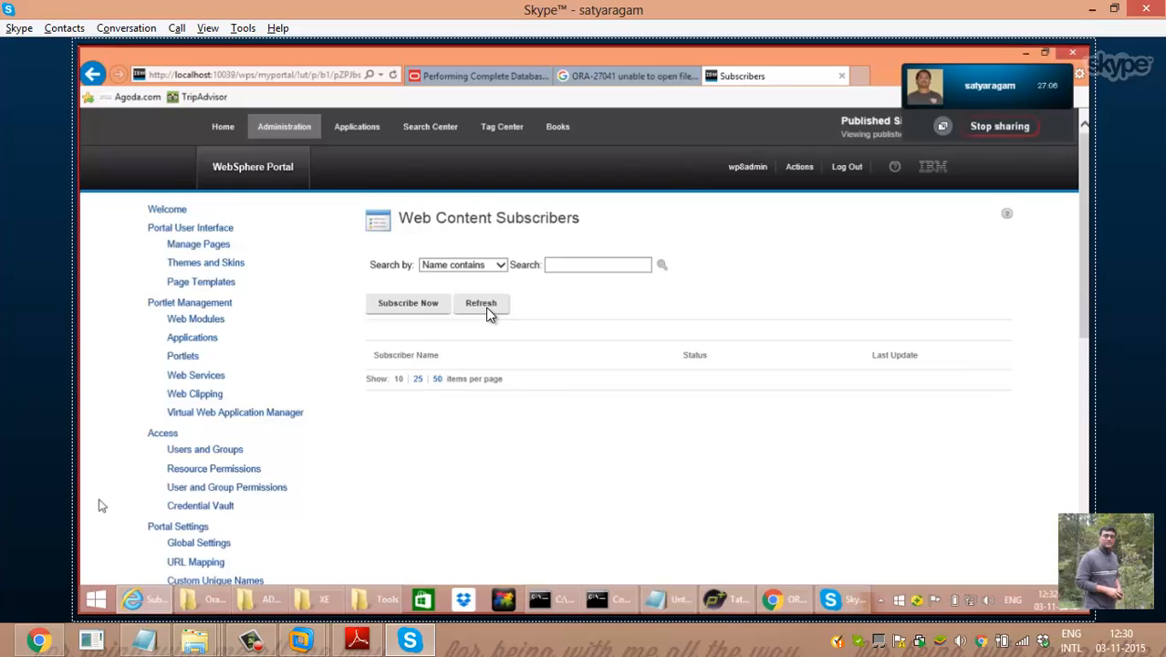
Scroll through the Web Content Subscribers page to confirm no subscribers exist.
scroll(486, 315, down, 1)
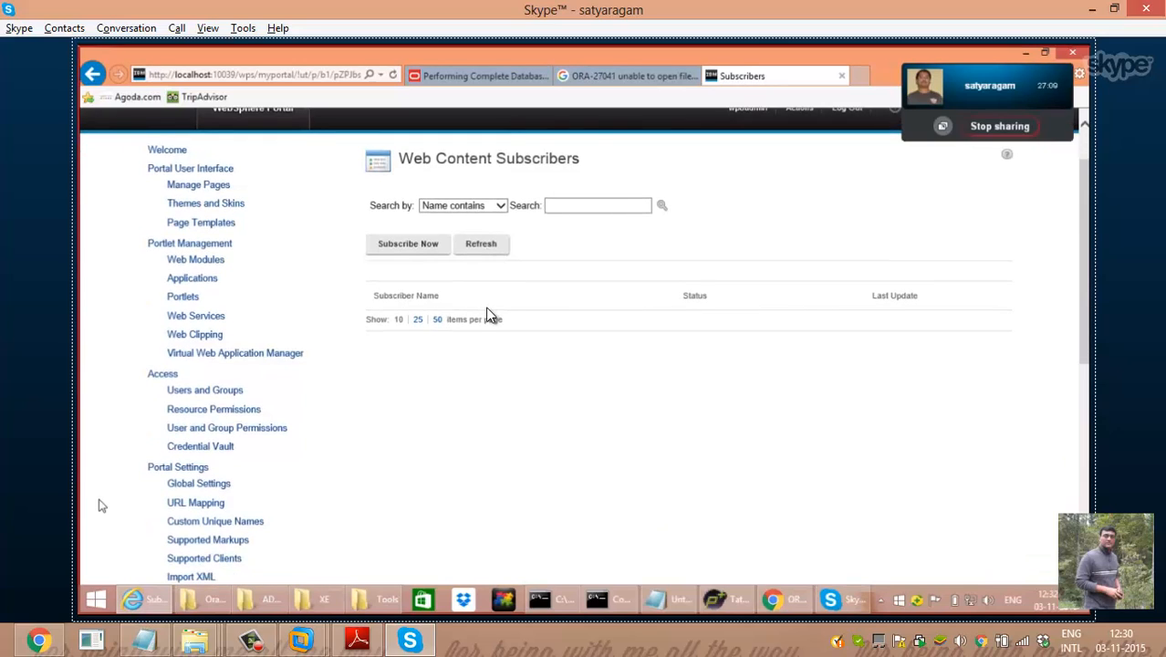
scroll(486, 315, down, 1)
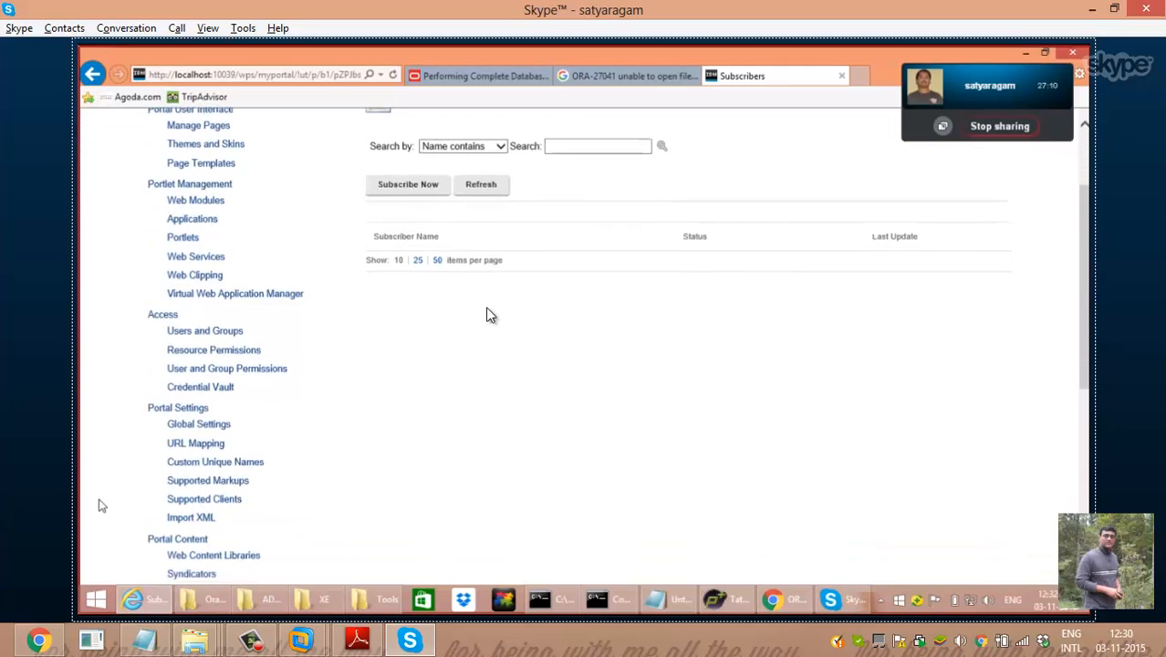
scroll(163, 517, down, 1)
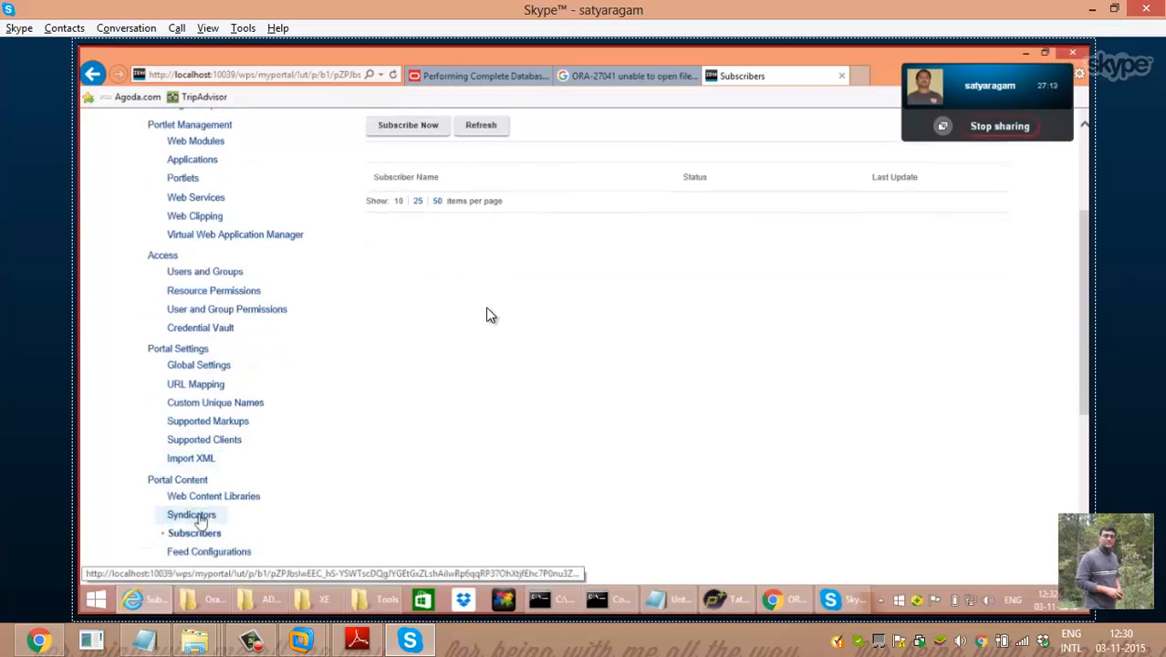
Open the Syndicators page under Portal Content, which lists no syndicators.
click(197, 517)
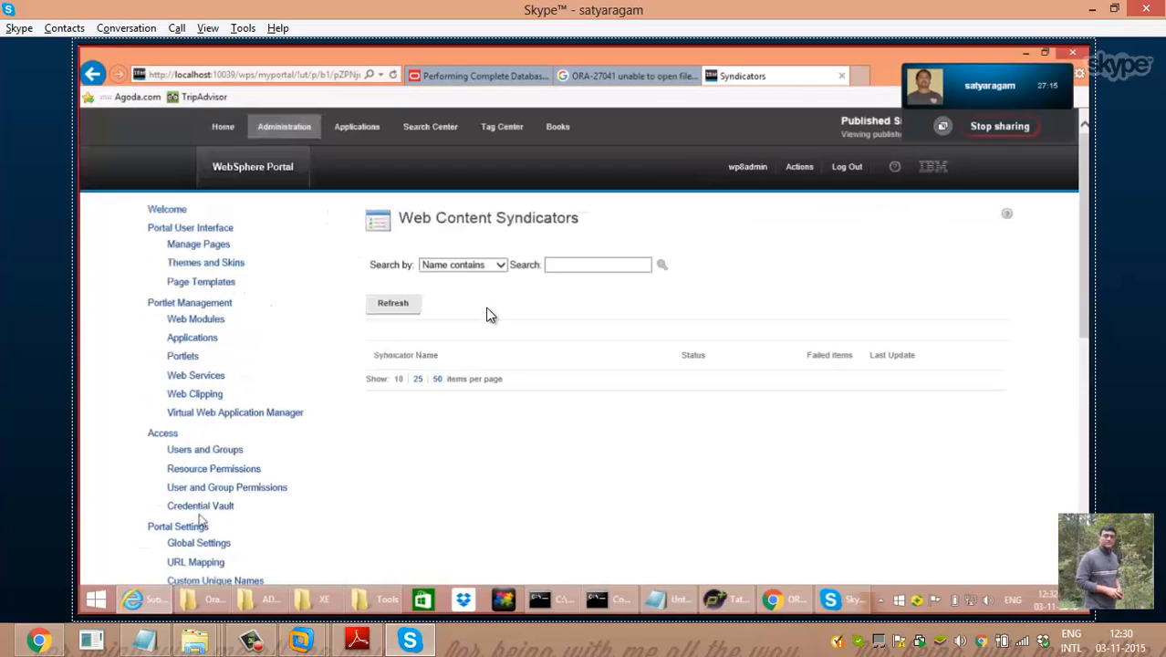